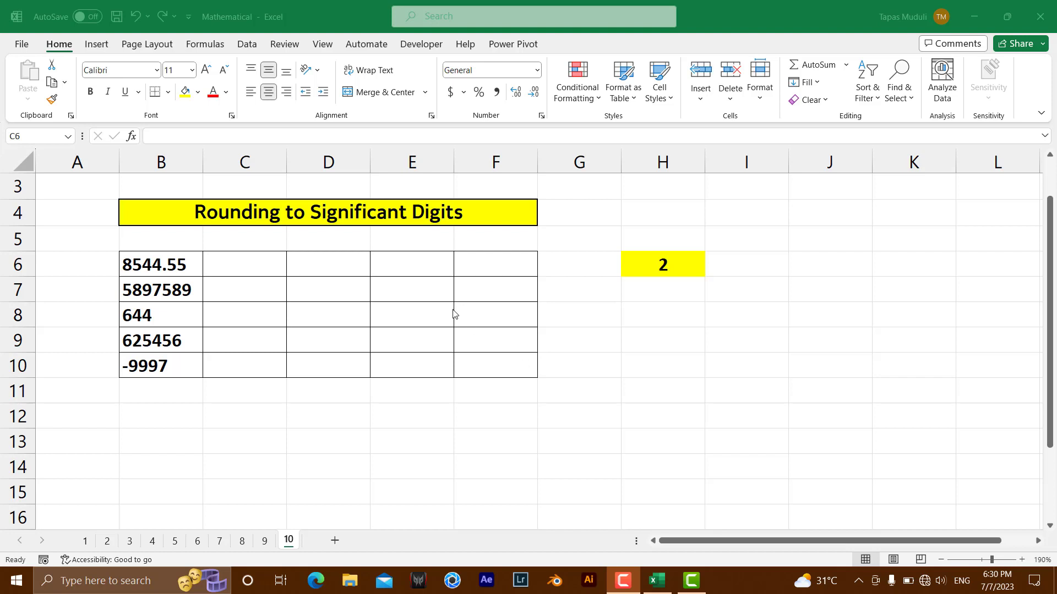
Step: Enter =ROUND(B6,-2) in C6 and fill it down through C10
click(267, 266)
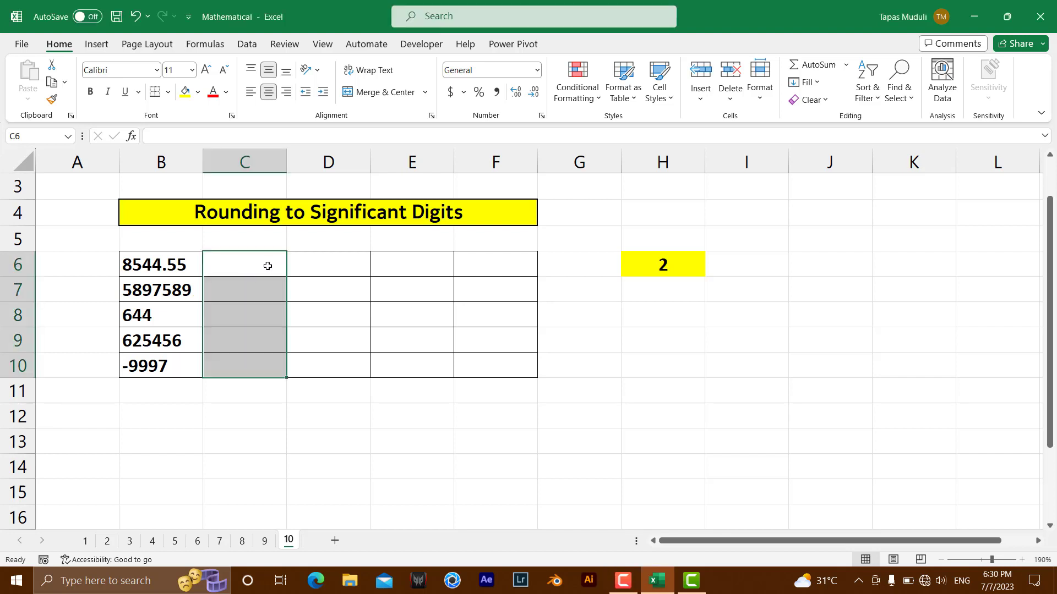
text(=)
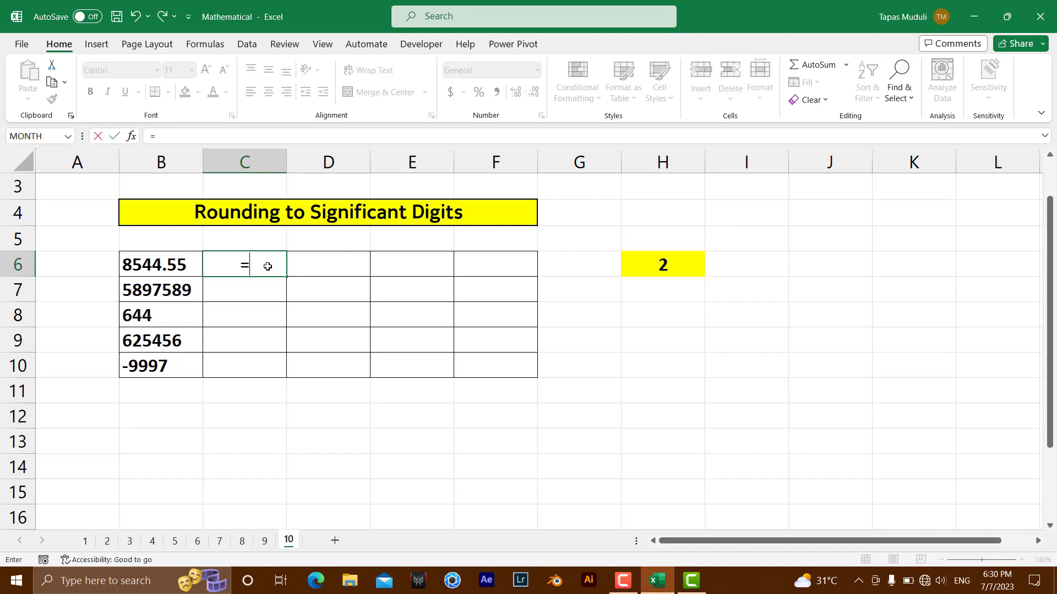
text(roun)
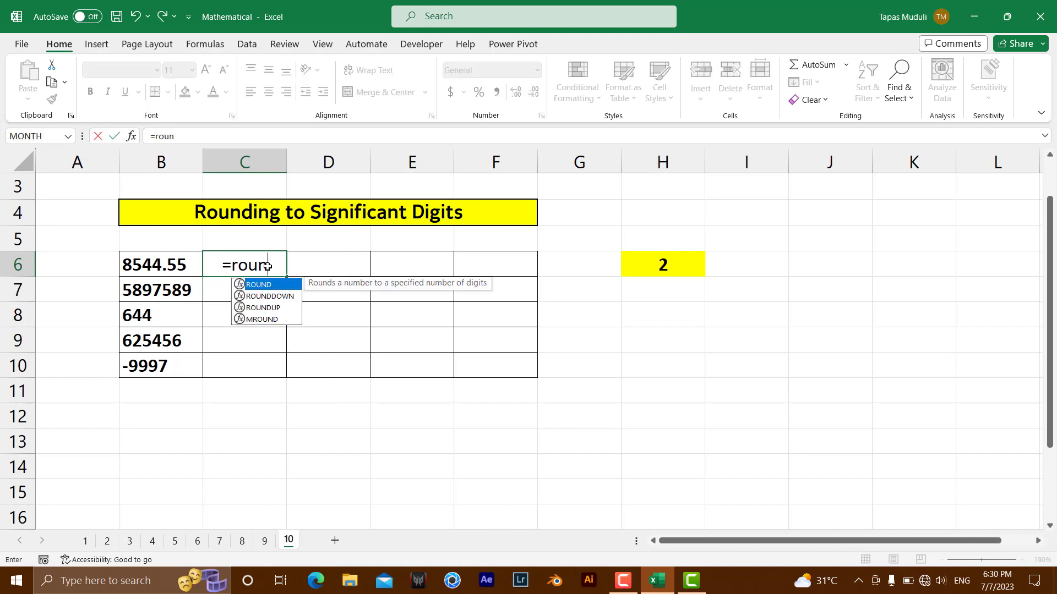
text(d)
key(Tab)
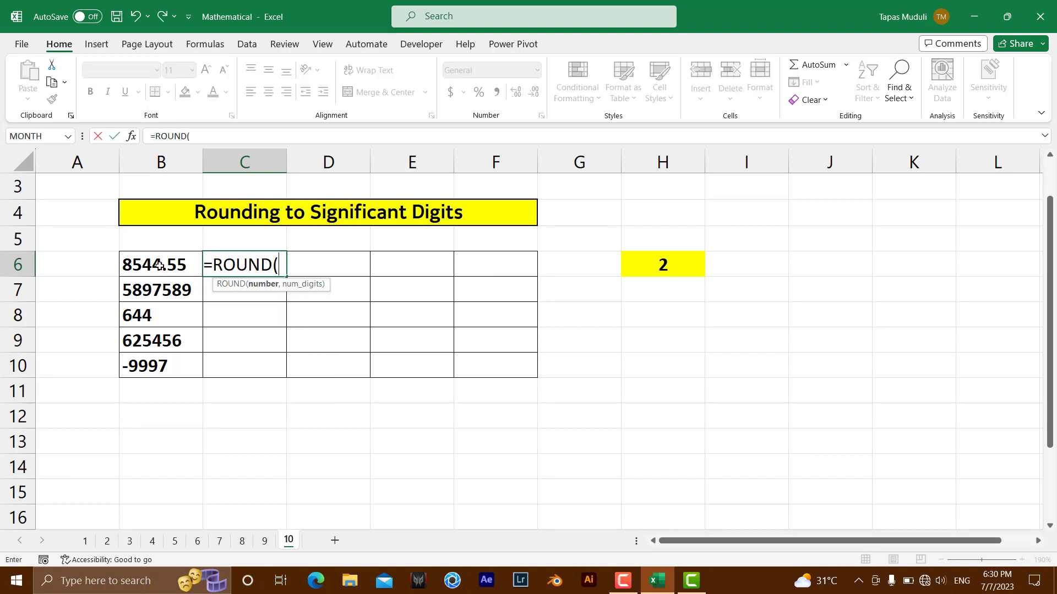
click(161, 264)
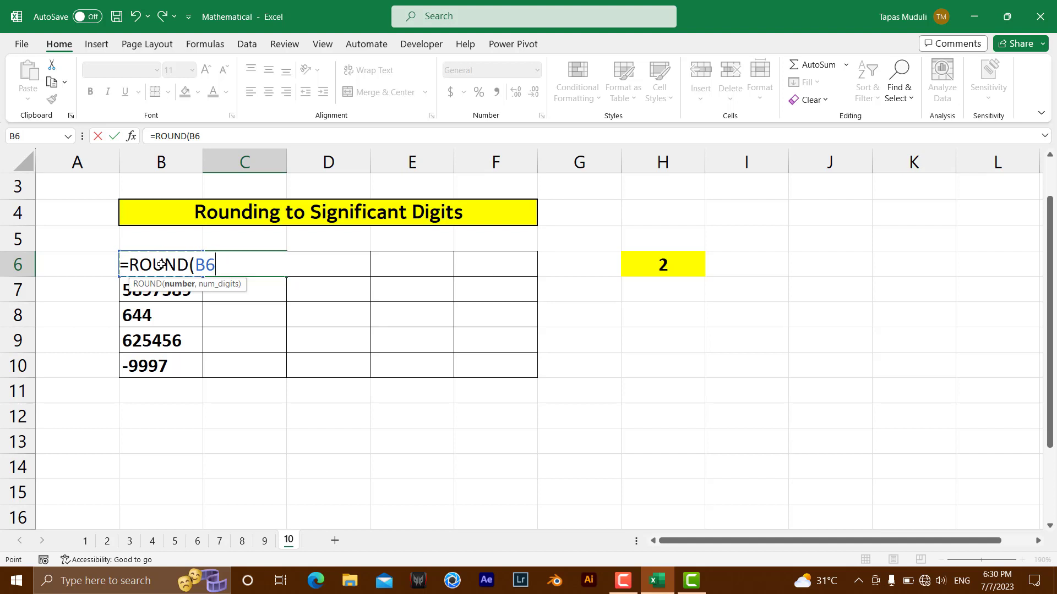
text(,)
text(-2)
key(Return)
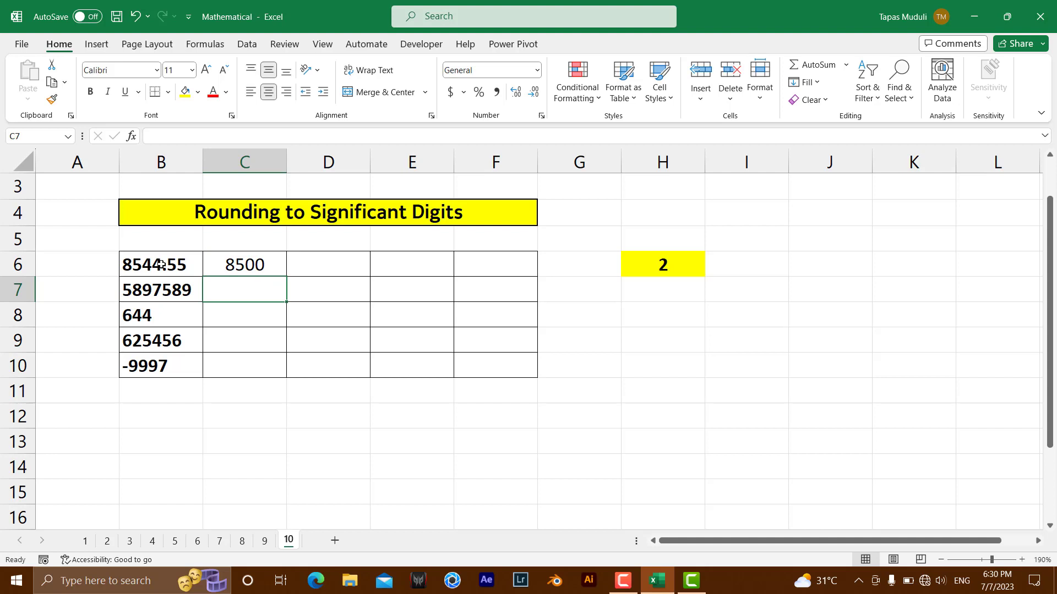
click(260, 263)
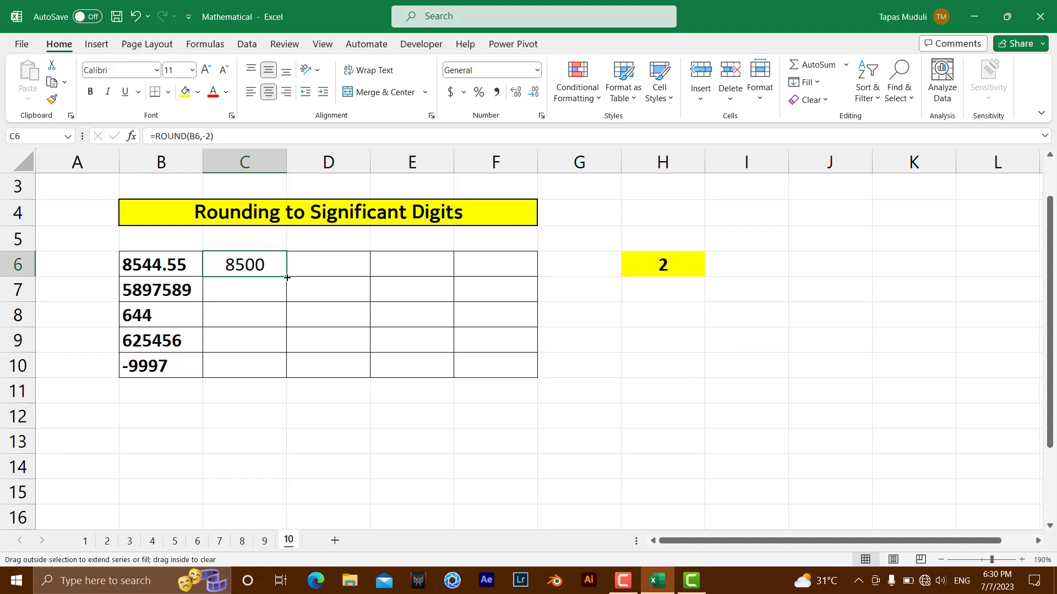
drag(287, 278, 289, 378)
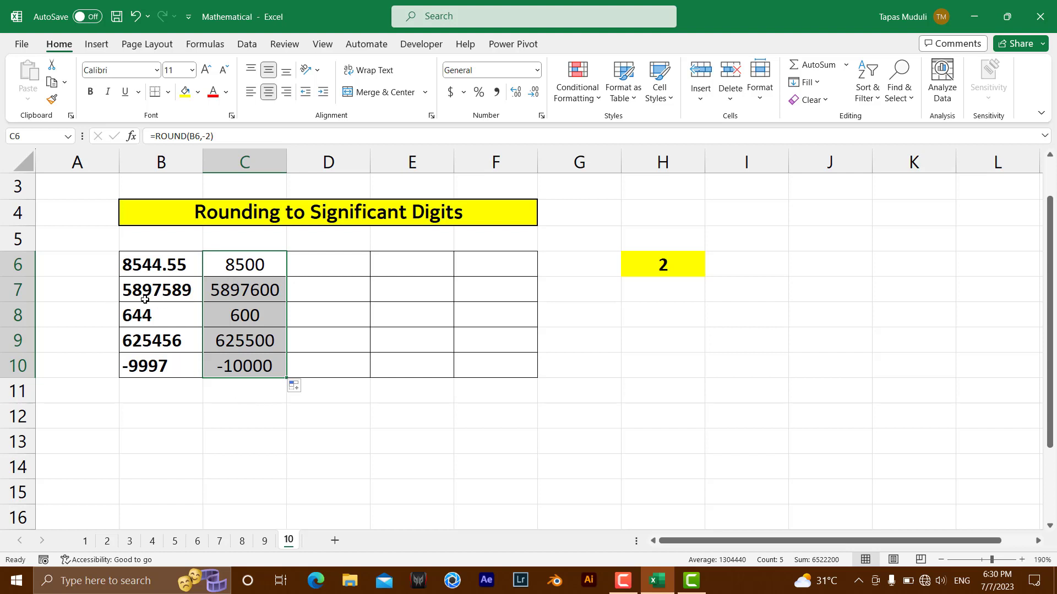
click(226, 306)
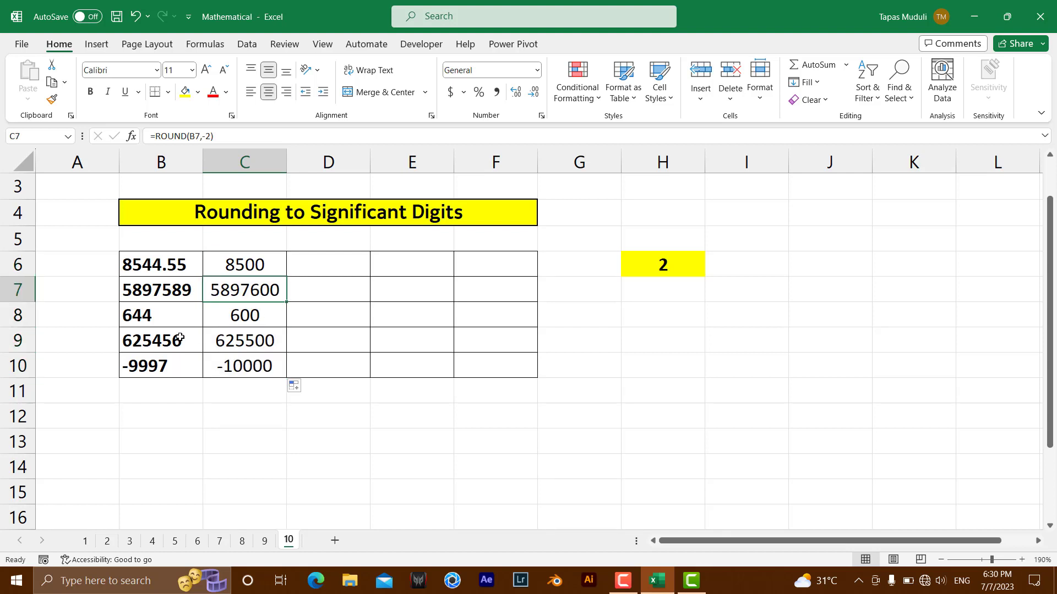
click(180, 373)
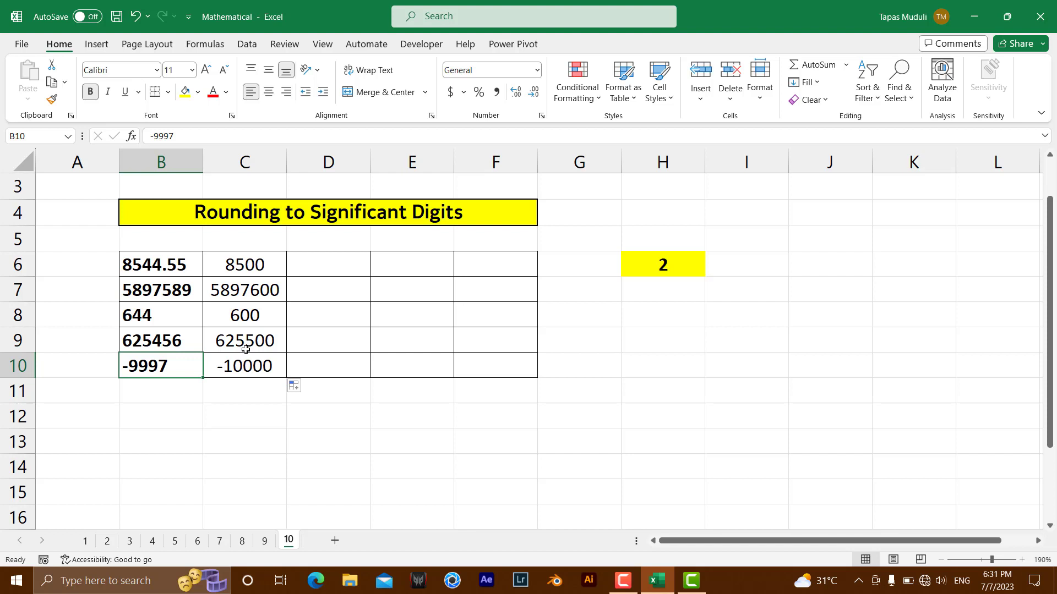
Step: Put =LEN(B6) in helper cell H8, returning 7 for 8544.55
click(683, 314)
text(=)
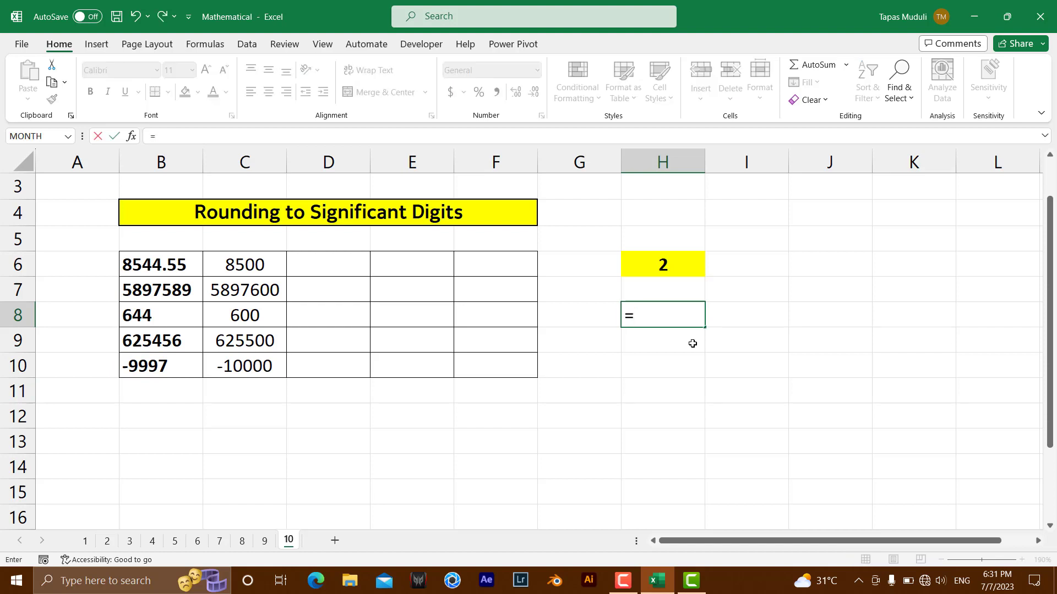
text(len)
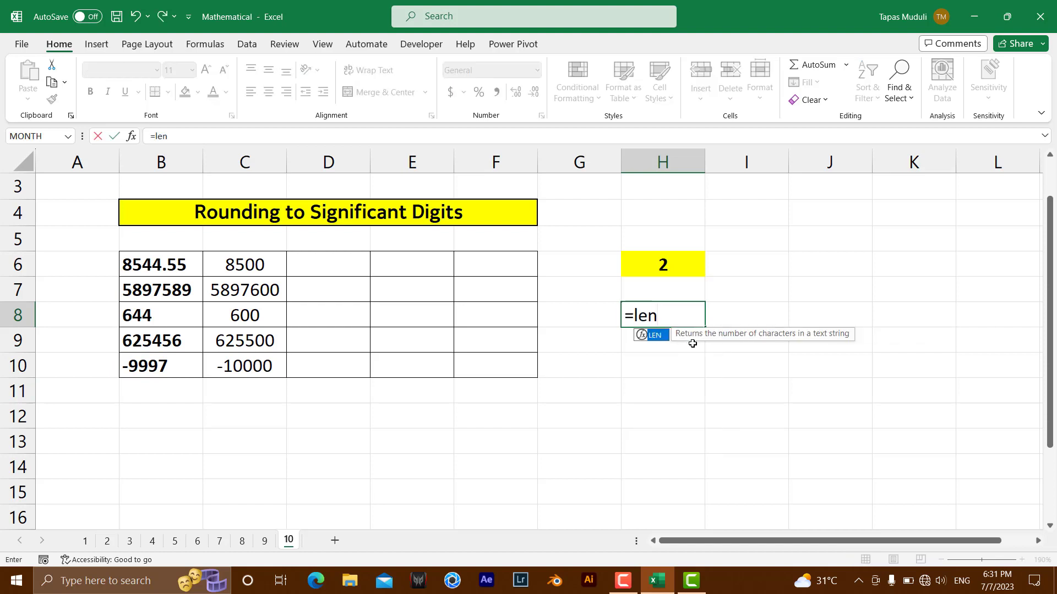
text(()
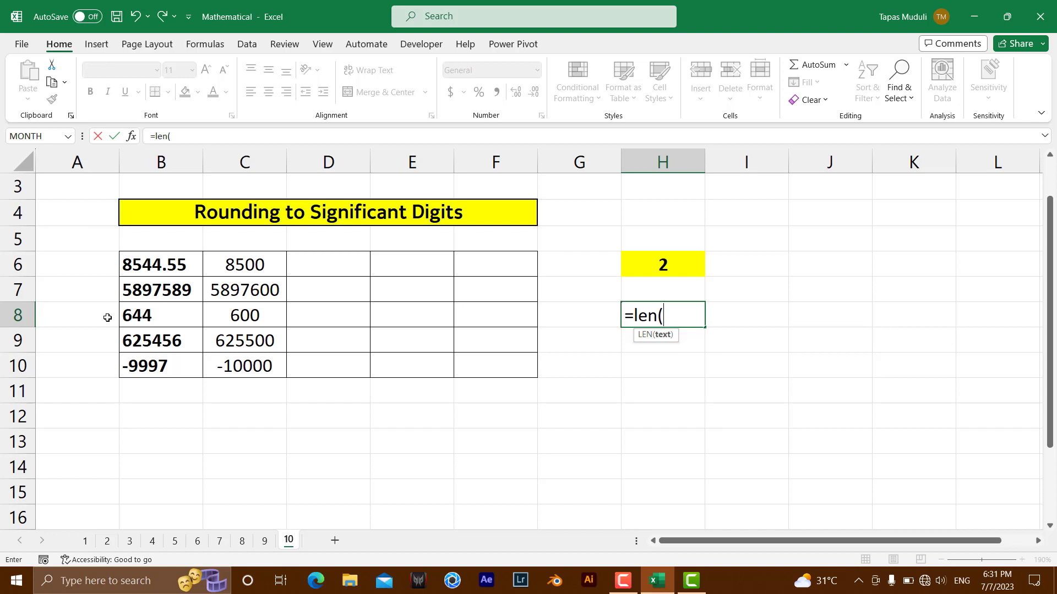
click(166, 266)
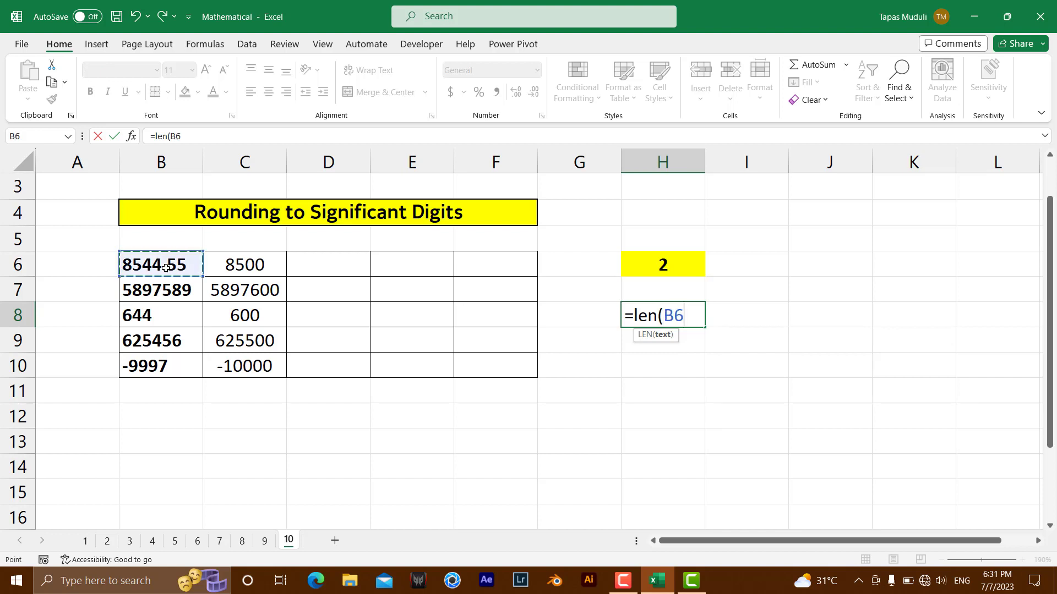
key(Return)
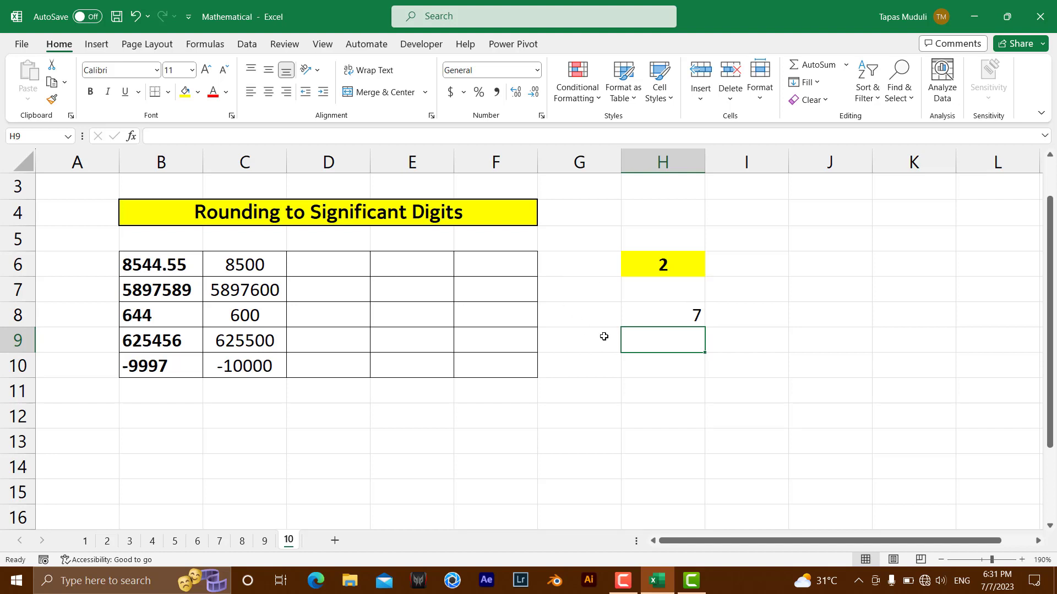
click(670, 322)
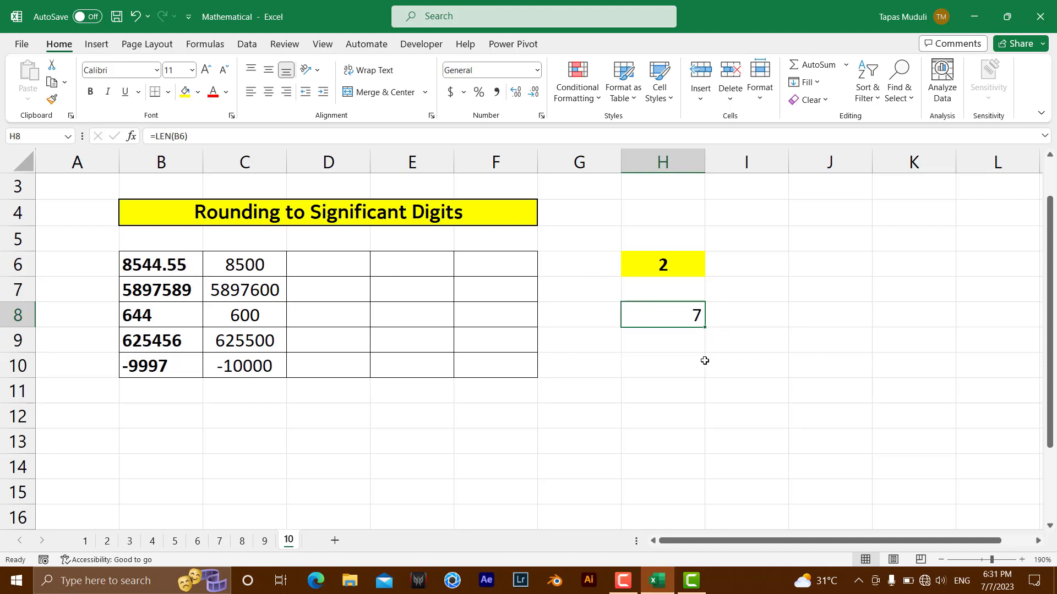
click(664, 350)
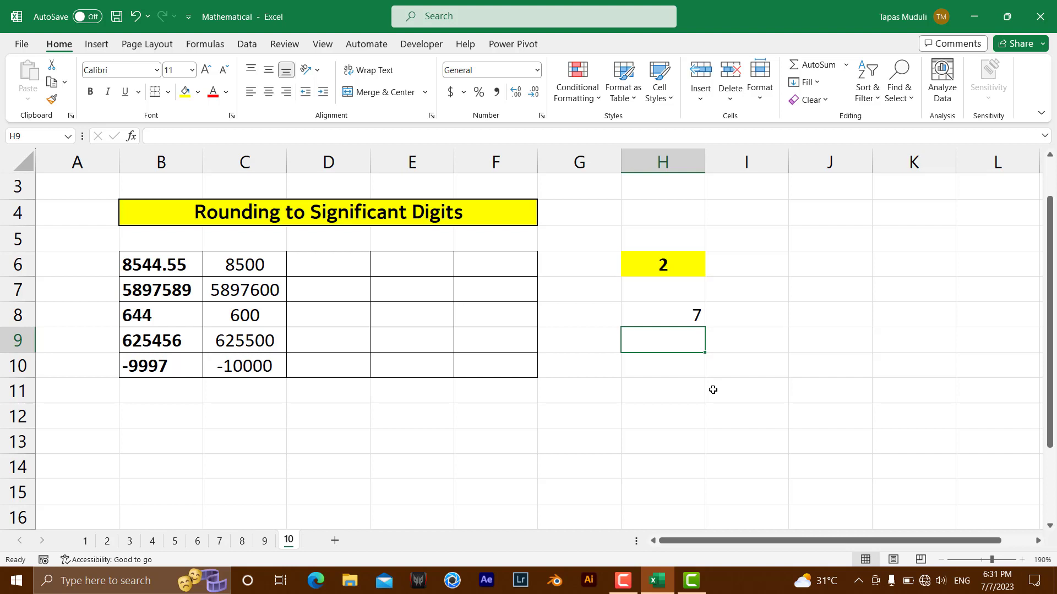
text(=)
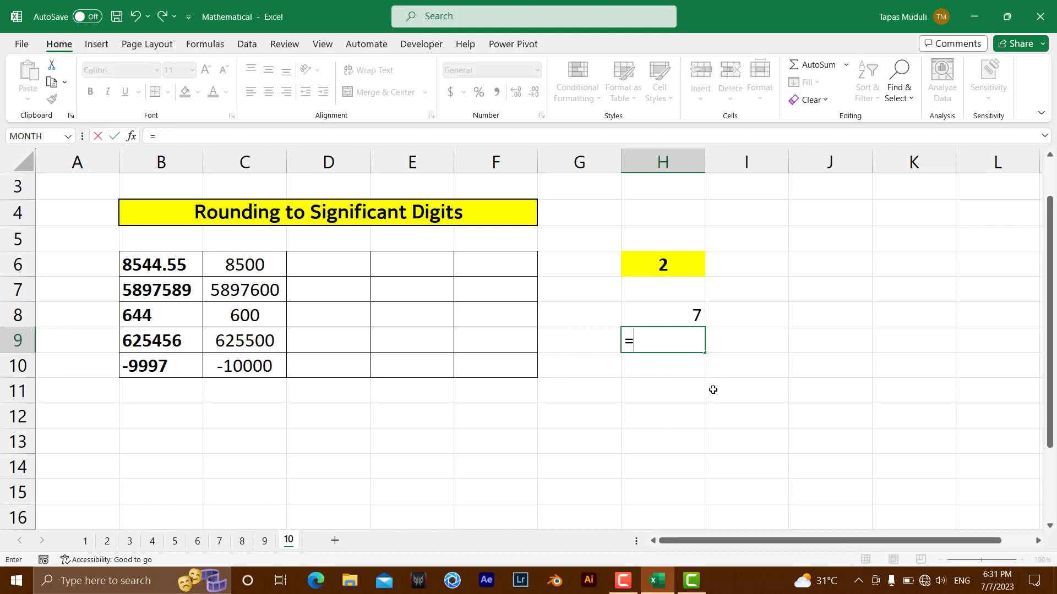
text(int)
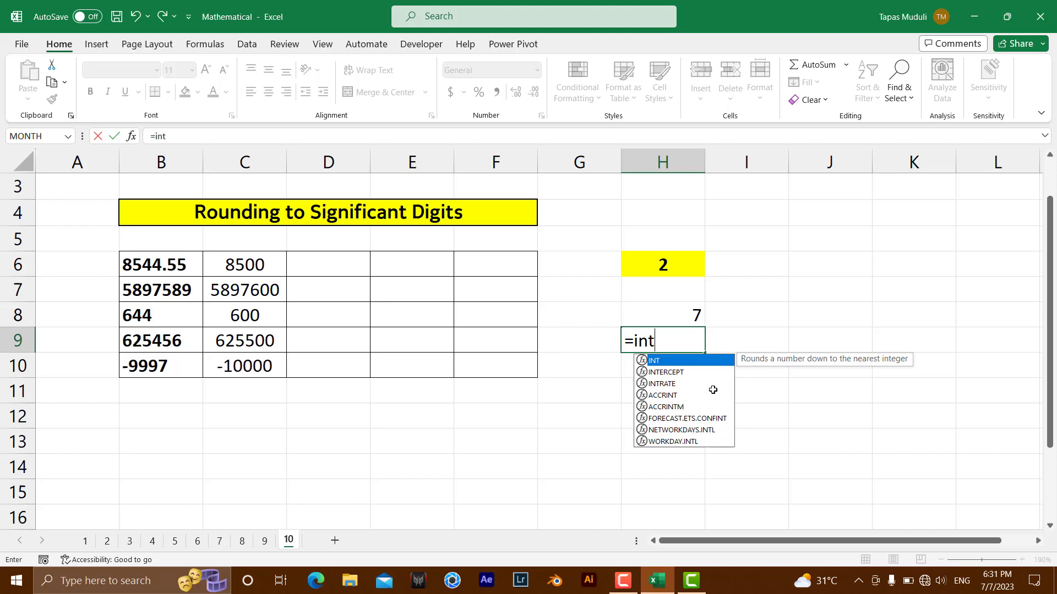
Step: Put =INT(B6) in helper cell H9, returning 8544
key(Tab)
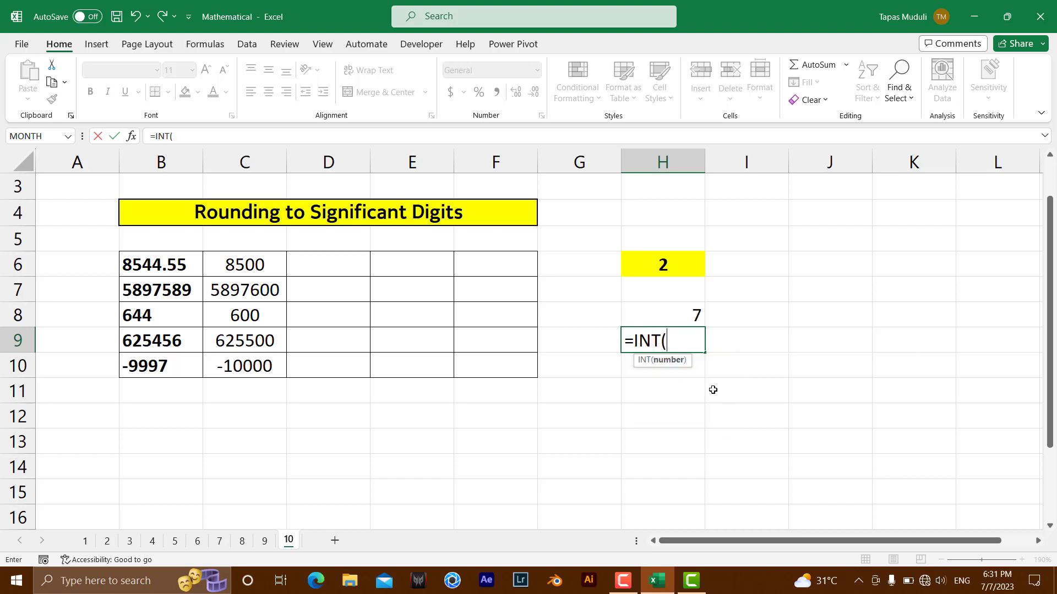
click(163, 267)
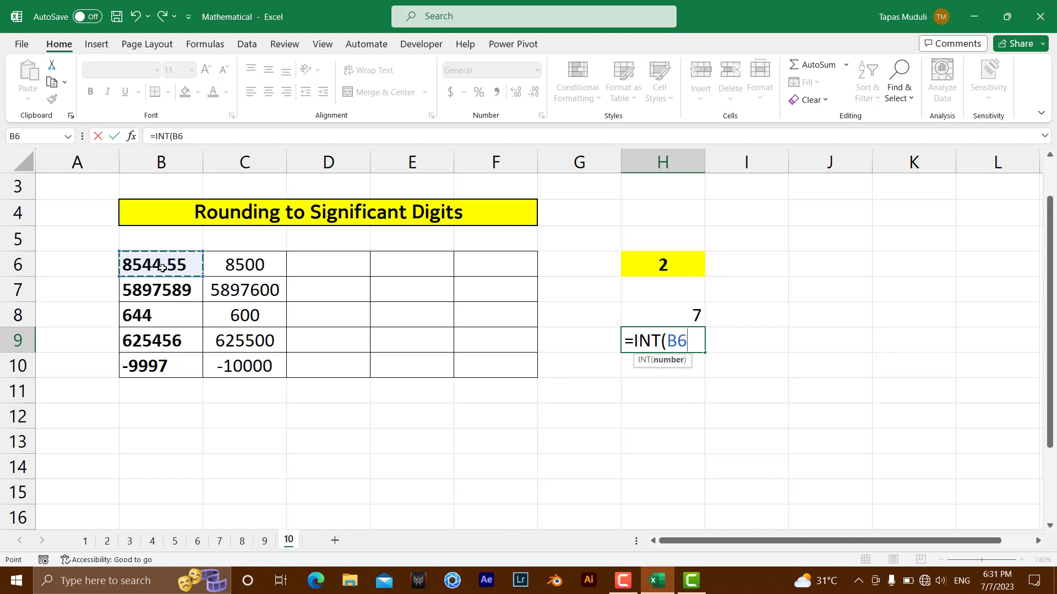
key(Return)
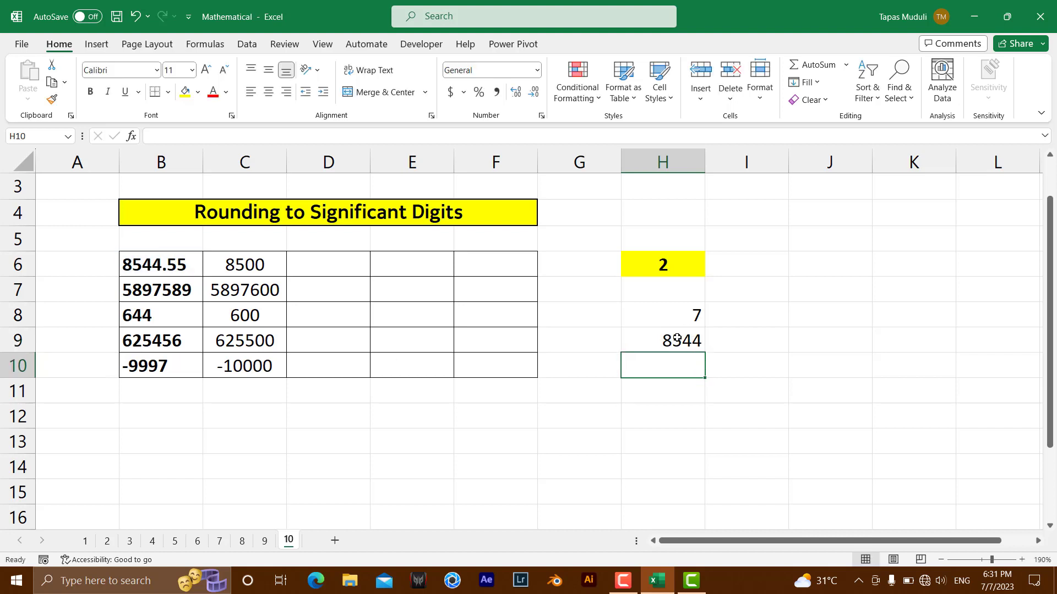
click(670, 340)
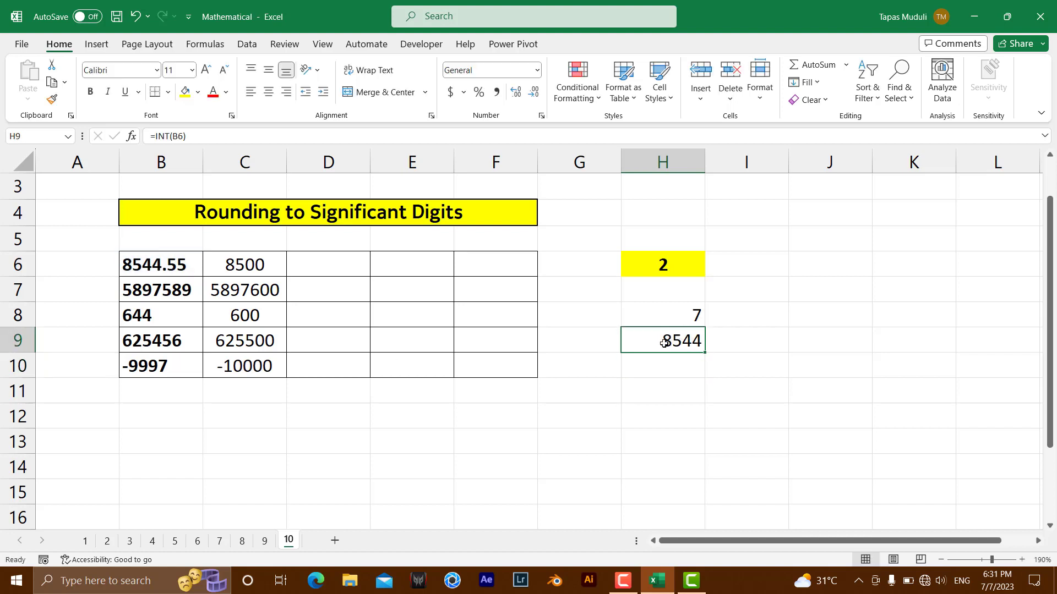
click(681, 372)
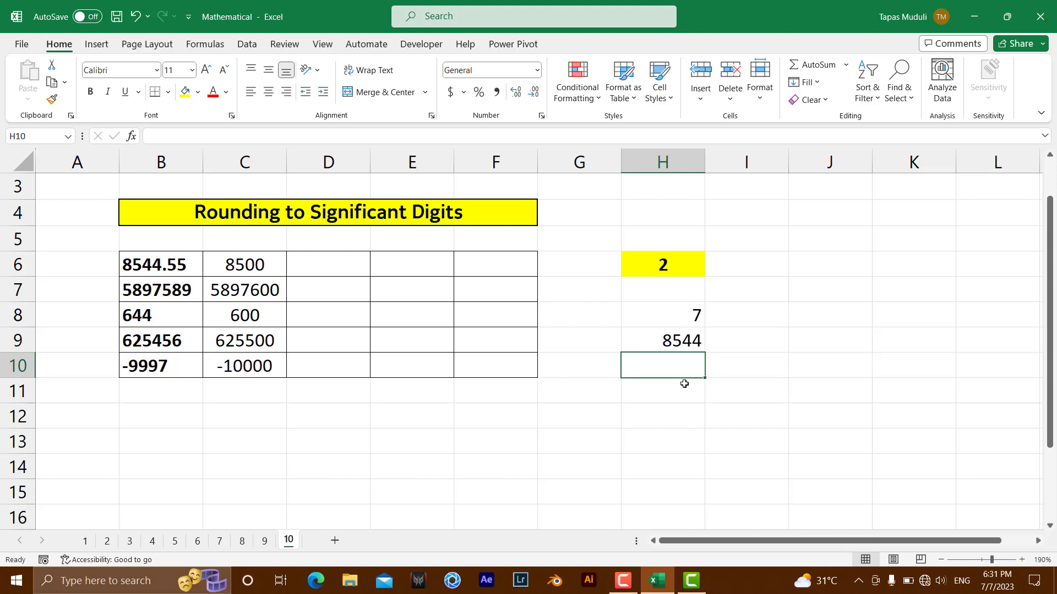
text(=ab)
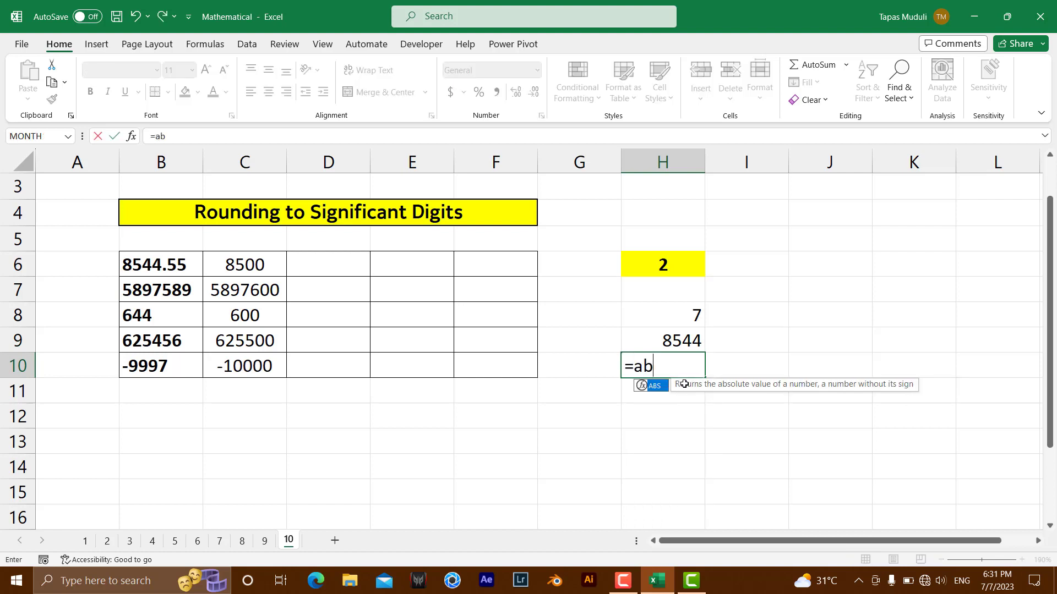
text(s)
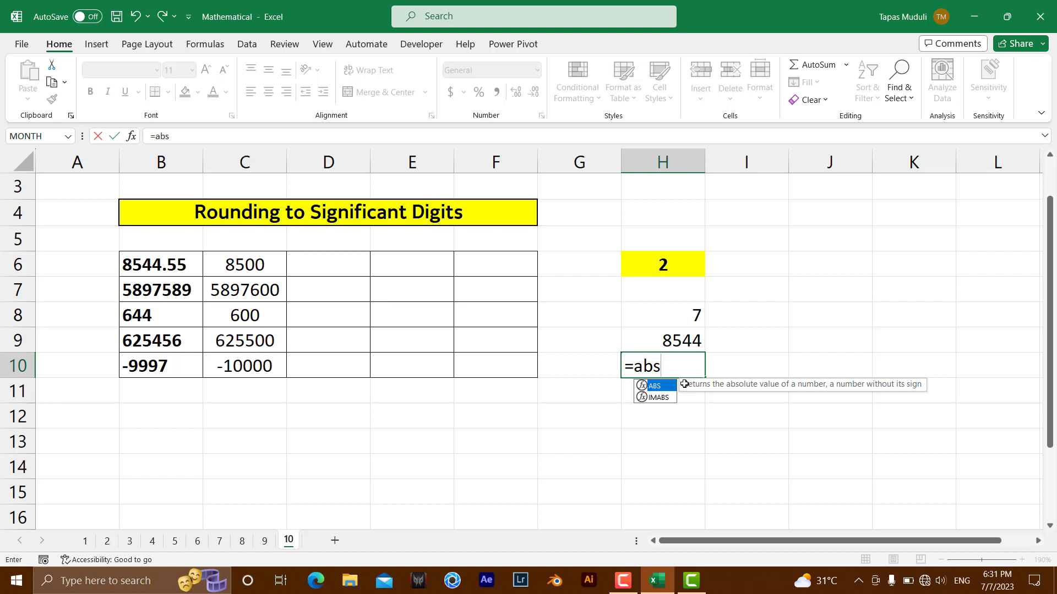
text(()
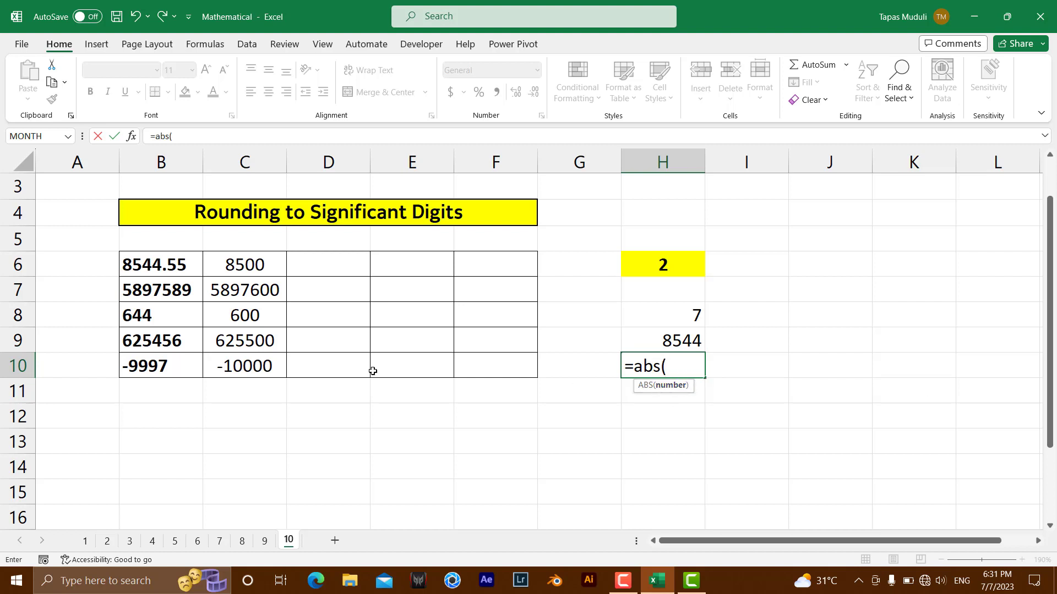
Step: Put =ABS(B10) in helper cell H10, returning 9997 for -9997
click(169, 365)
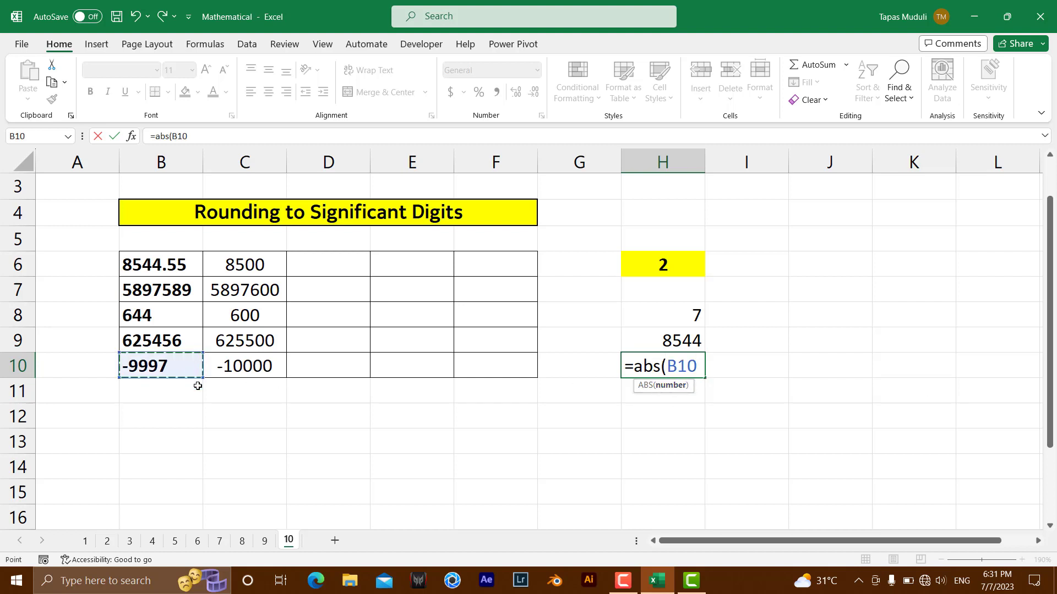
key(Return)
click(679, 372)
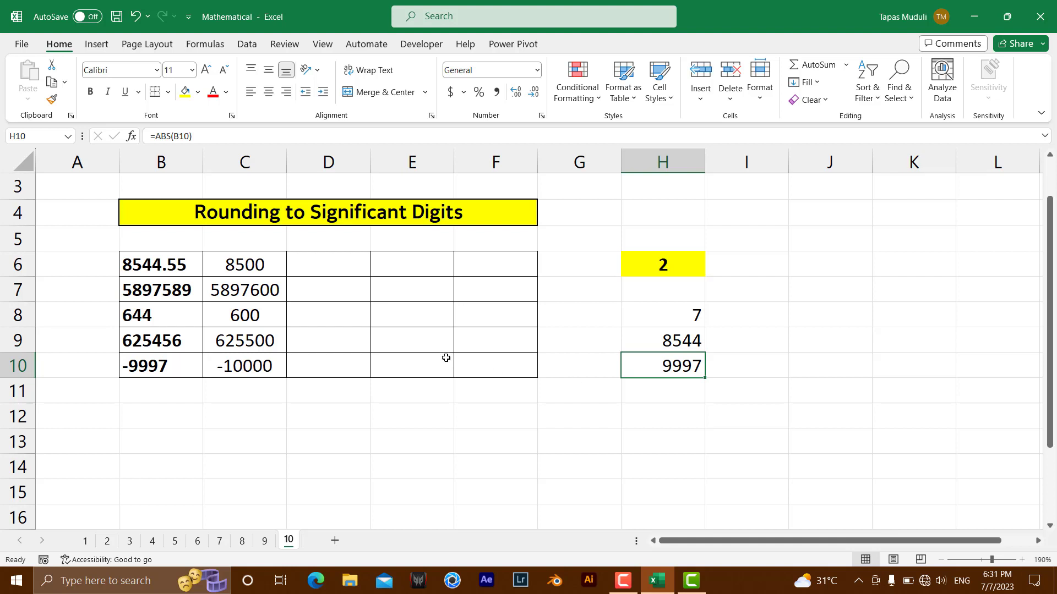
Step: Select cell D6 to begin a formula there
click(345, 265)
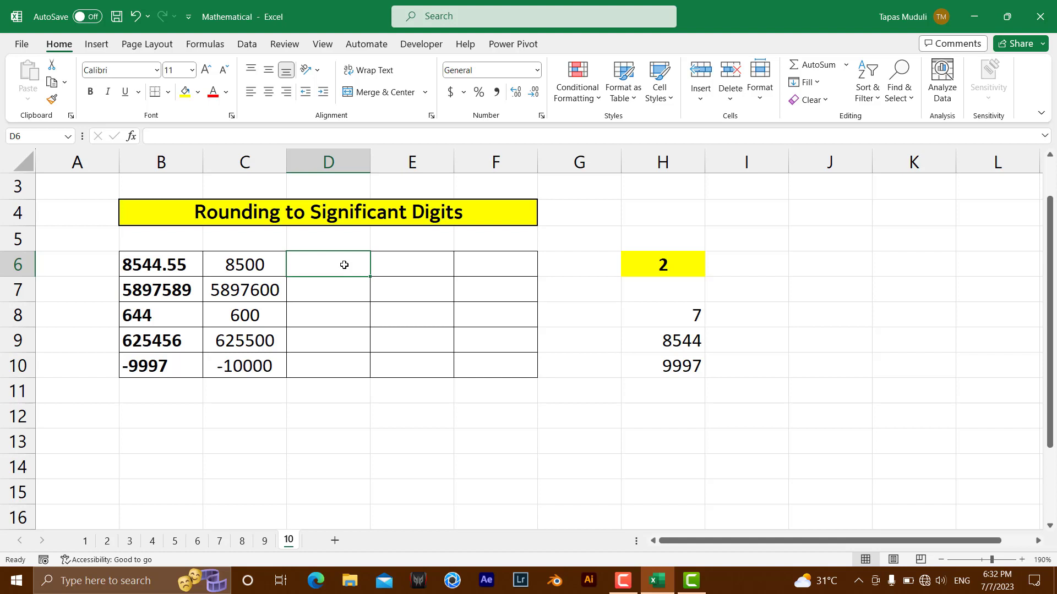
text(=)
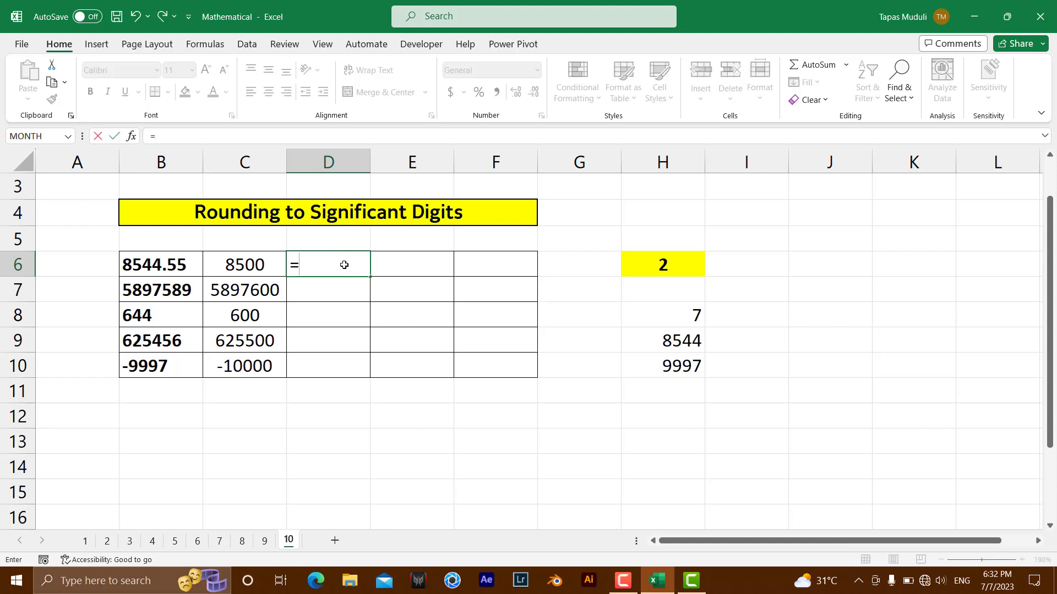
text(round)
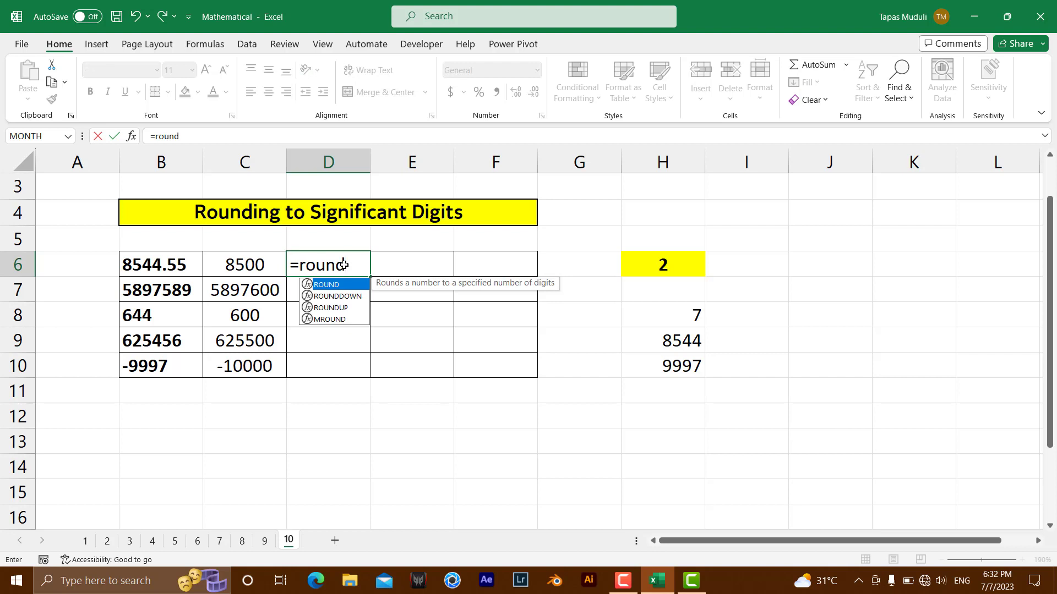
text(()
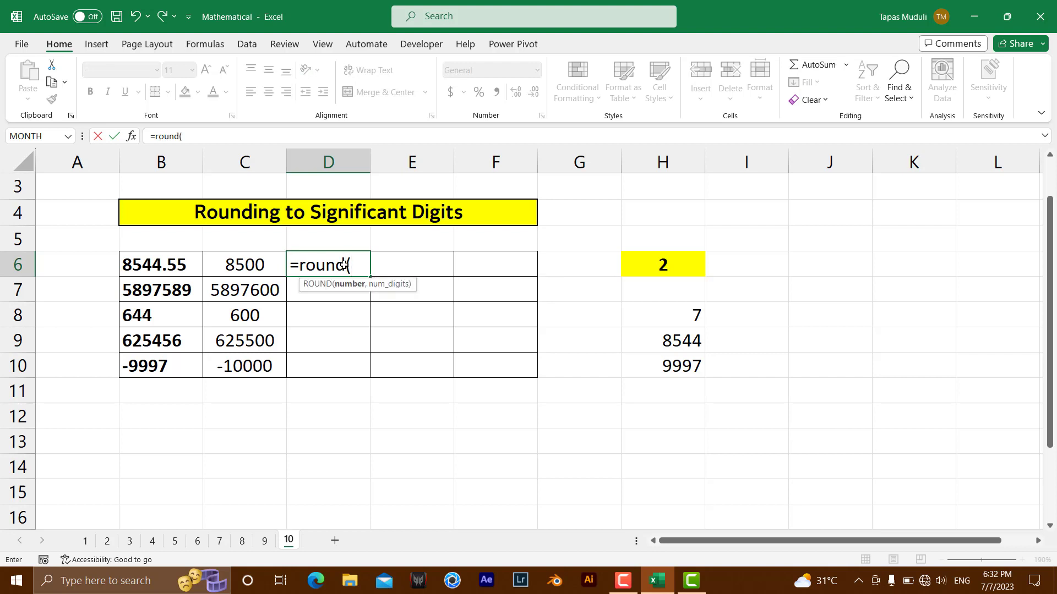
Step: Build =ROUND(B6,LEN(INT(ABS(B6)))*-1+$H$6) in D6, with H6 made absolute
click(166, 265)
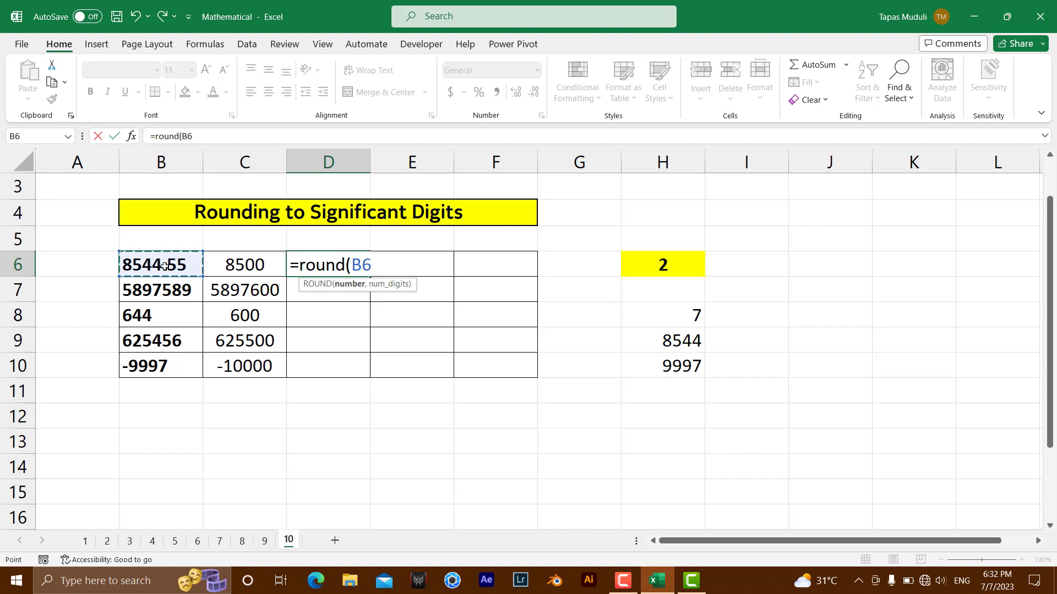
text(,len)
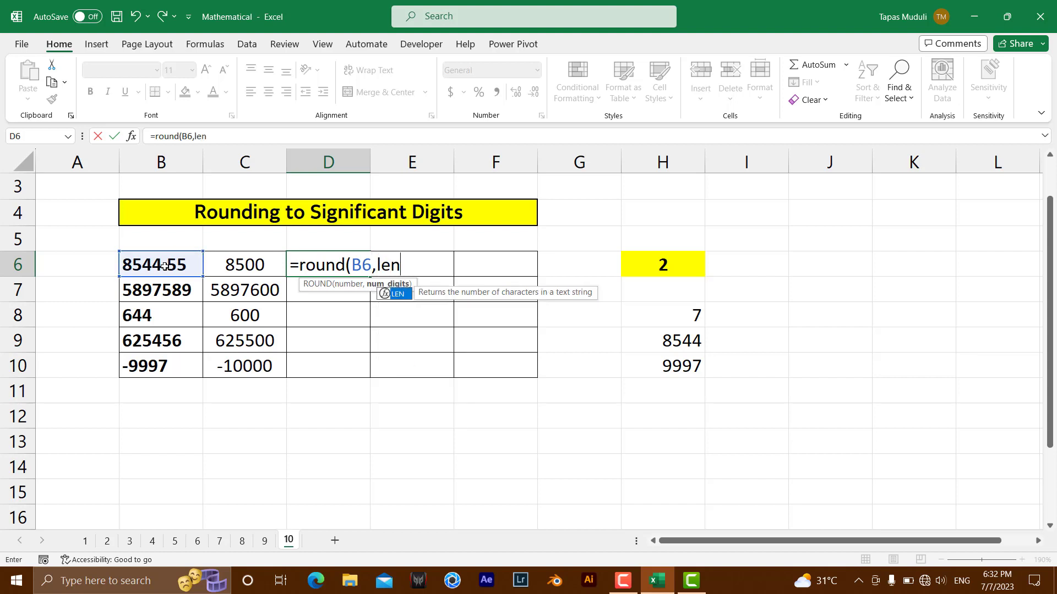
text((i)
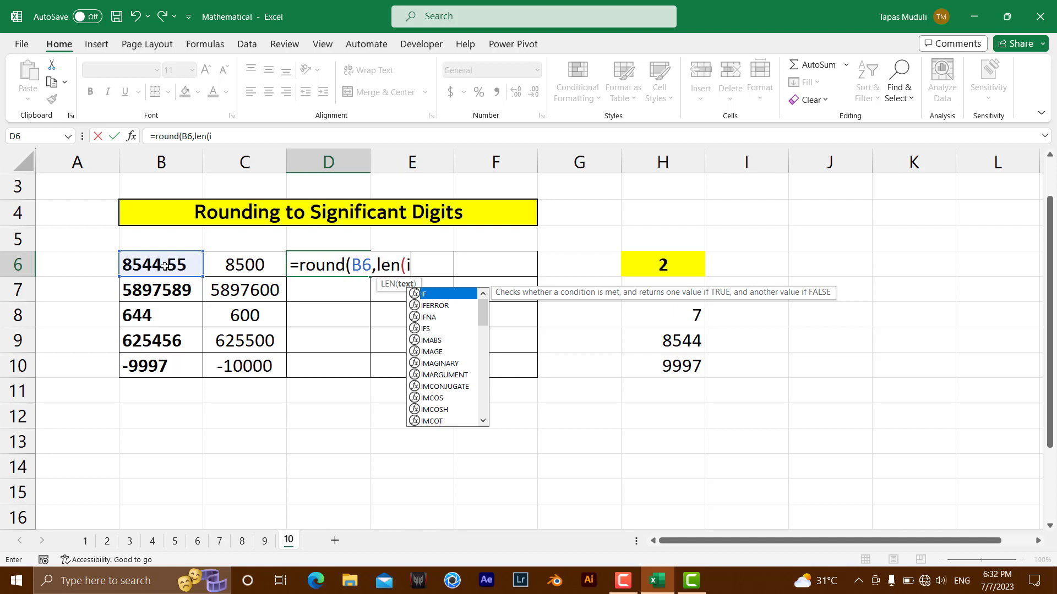
text(nt)
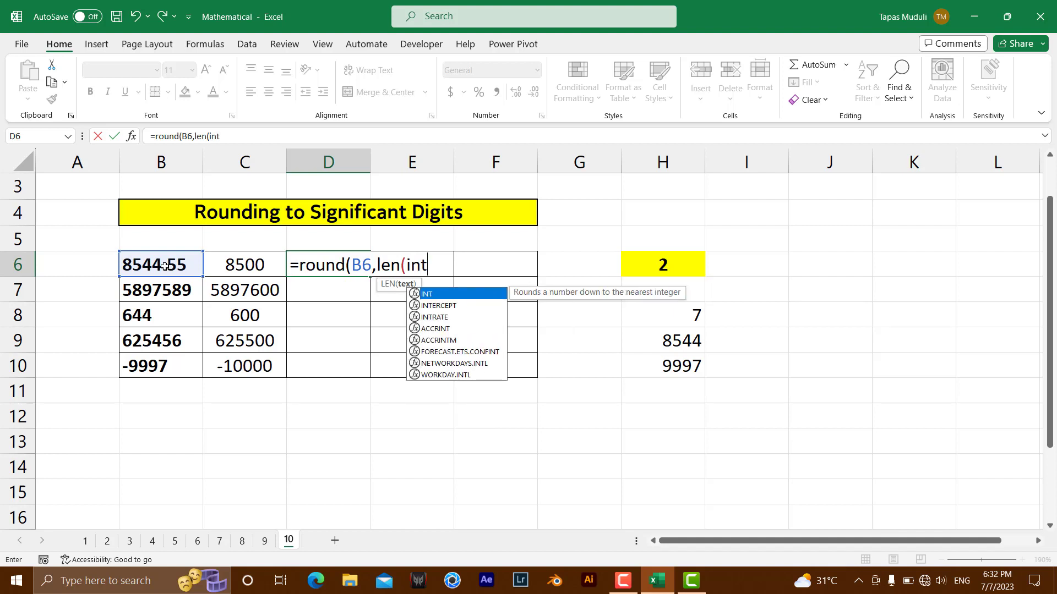
text((ab)
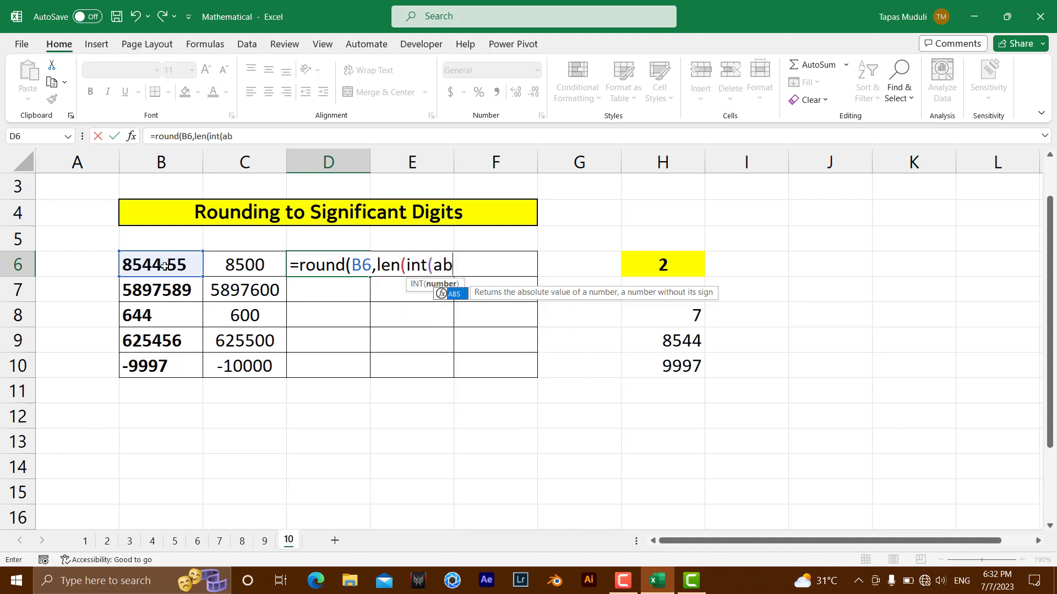
text(s()
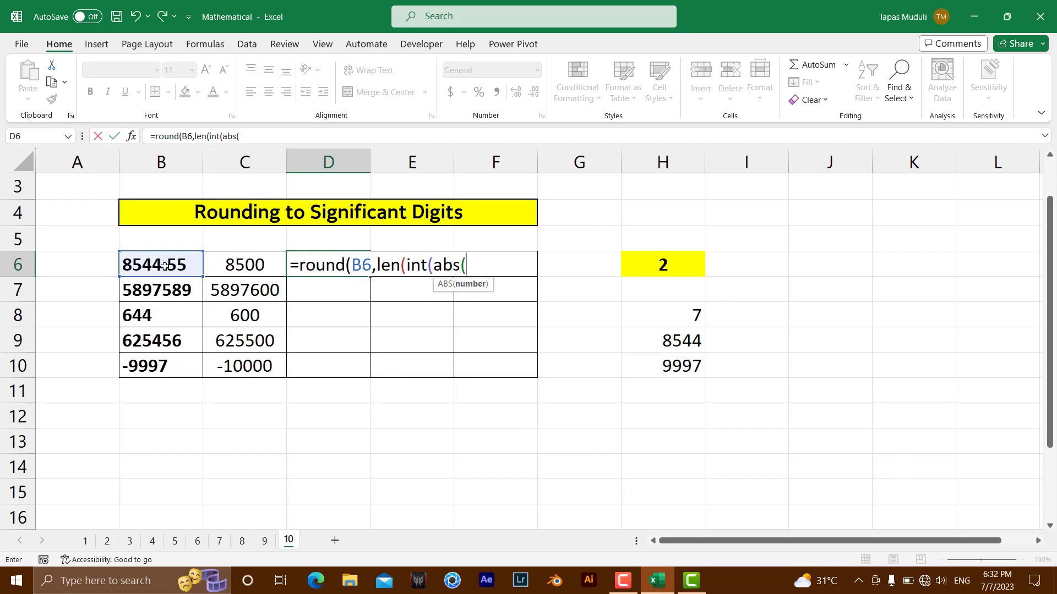
click(151, 261)
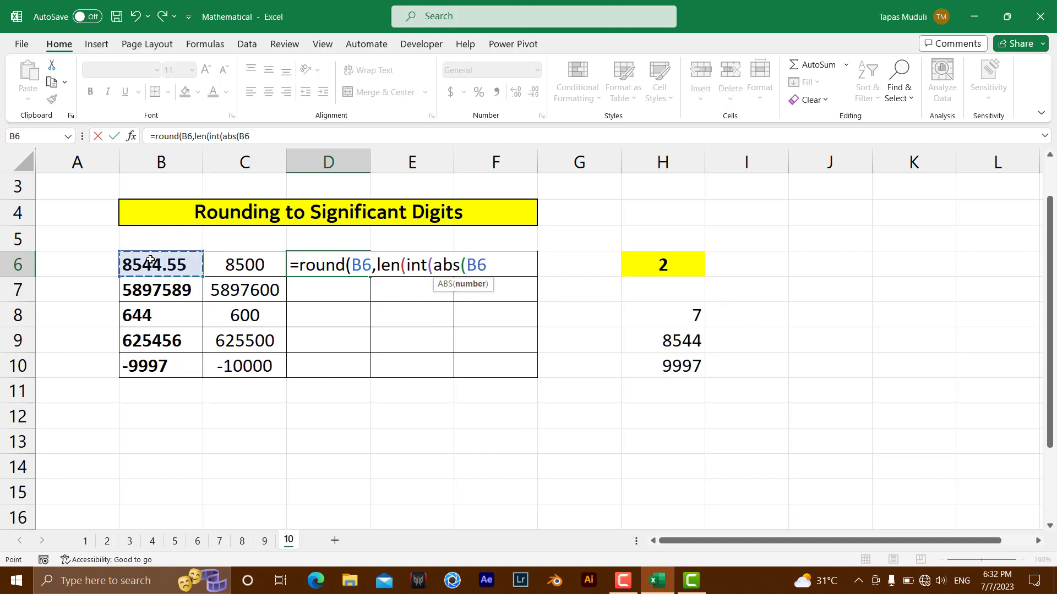
text())
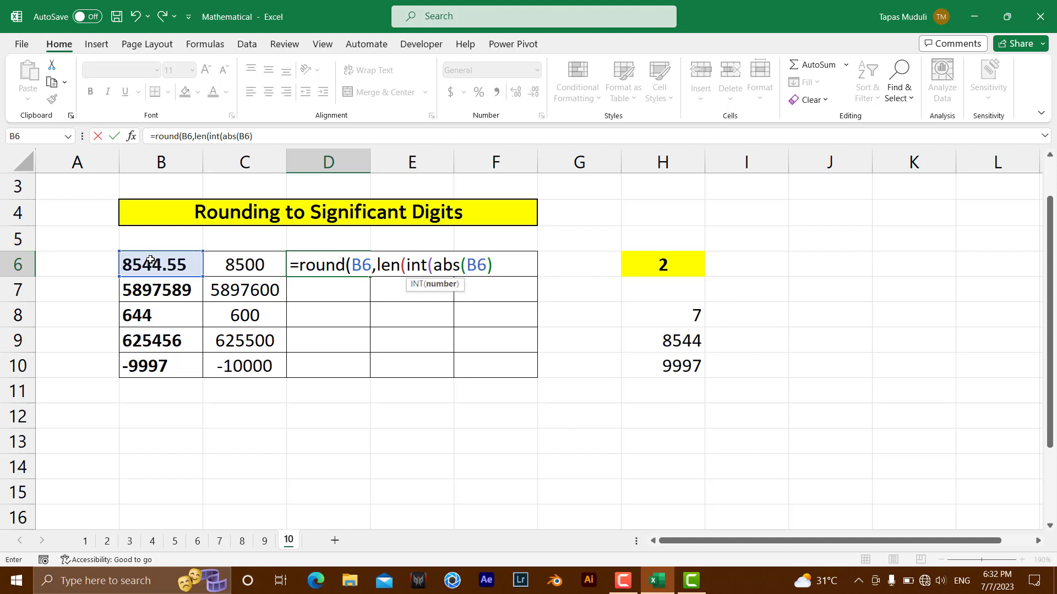
text()))
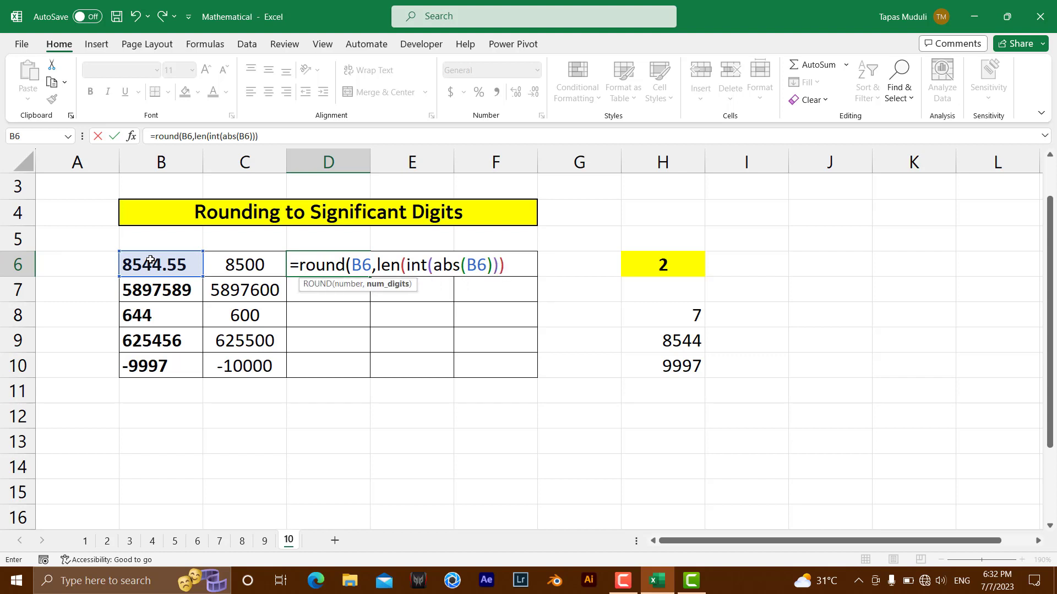
text(*-)
text(1)
text(+)
click(674, 265)
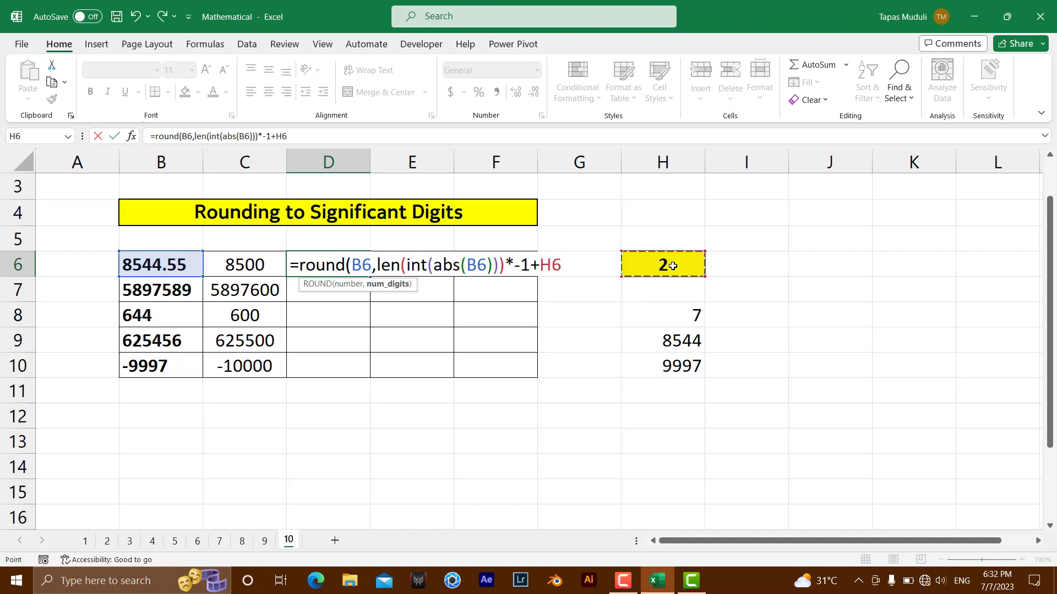
key(F4)
text())
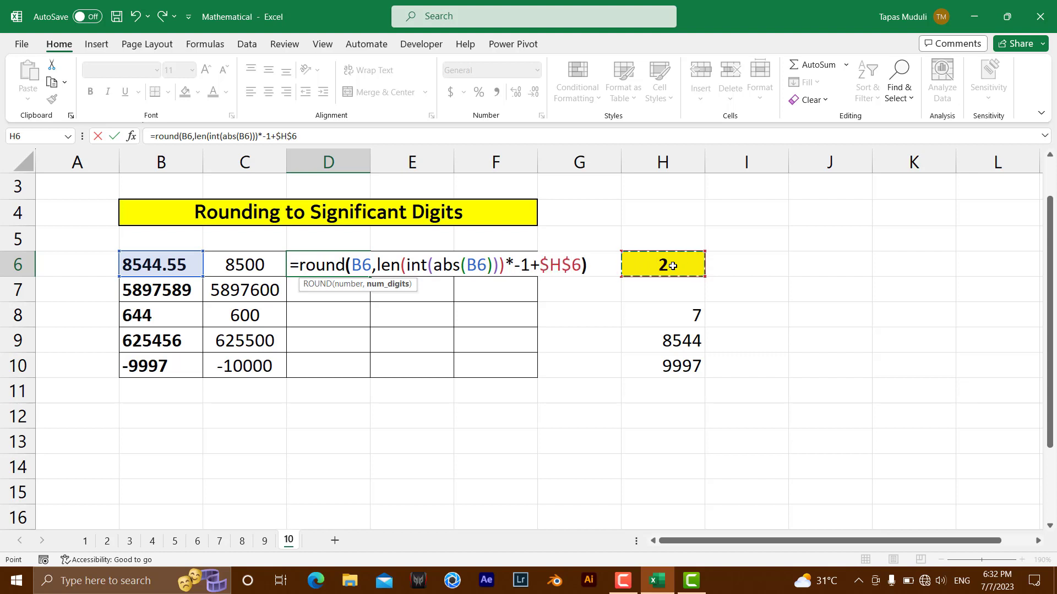
Step: Commit the D6 formula, fill it to D10, and compare with C6's formula
key(Return)
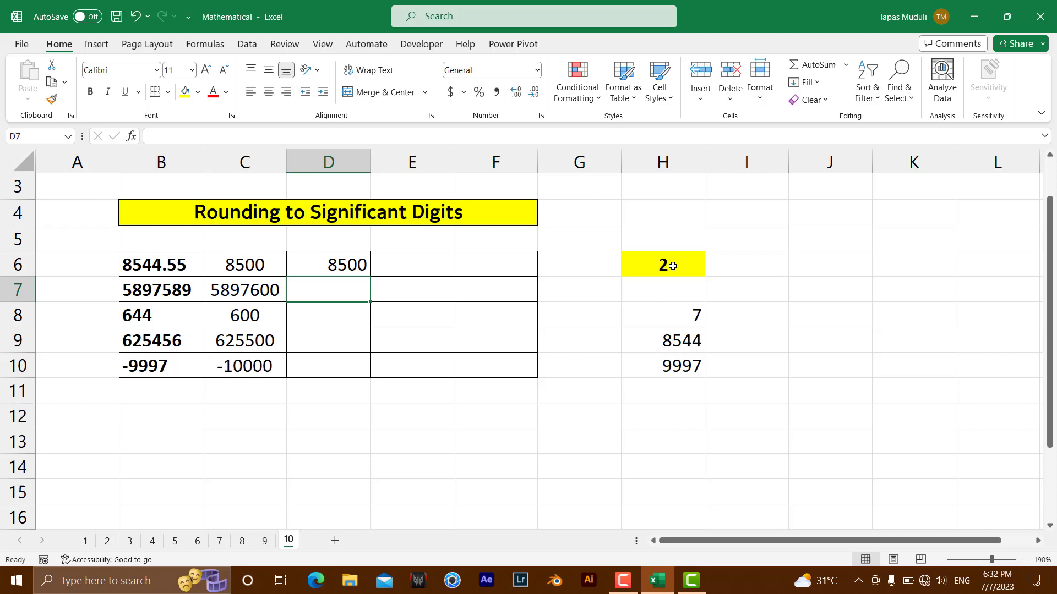
click(341, 261)
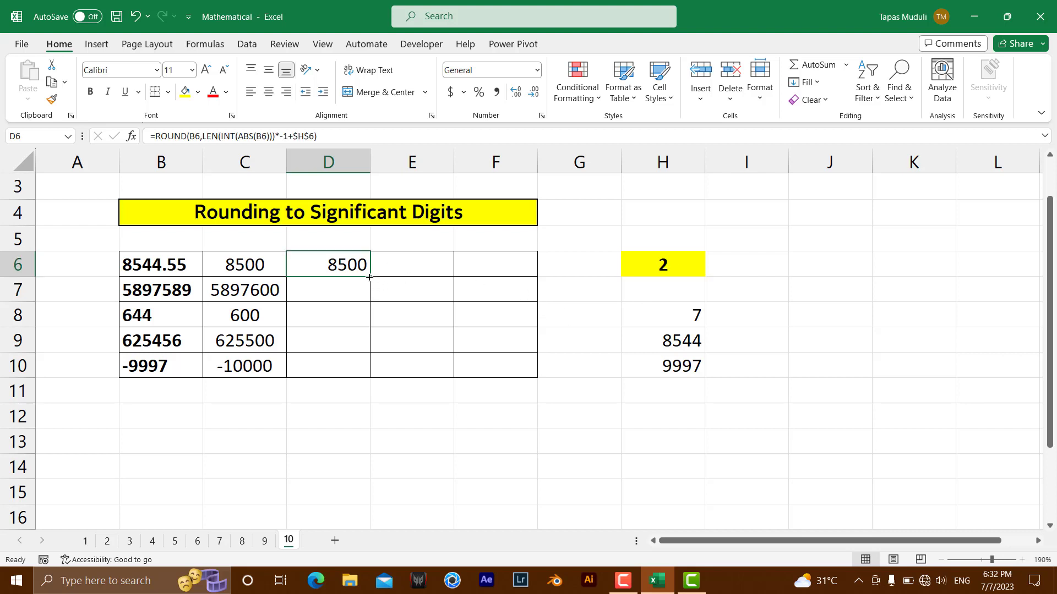
drag(369, 278, 369, 377)
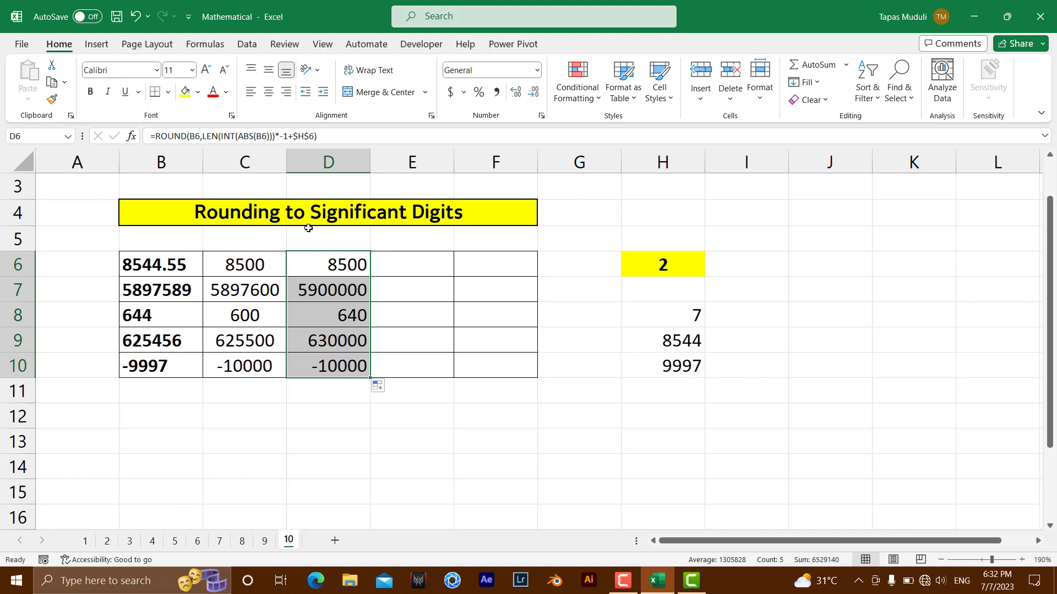
click(661, 267)
click(258, 265)
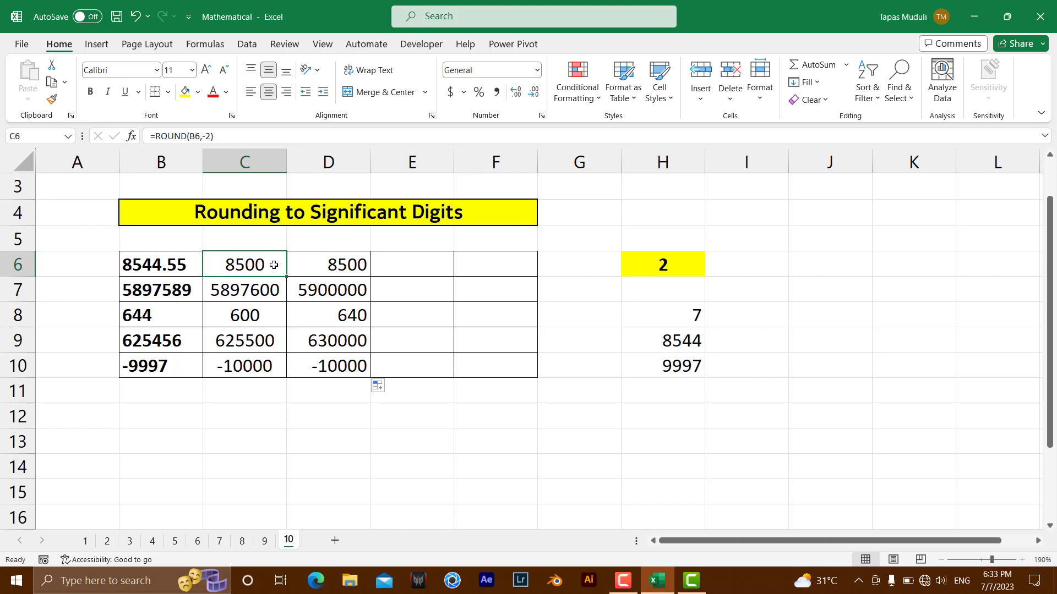
Step: Set H6 to 1 so column D reads 9000, 6000000, 600, 600000
click(686, 270)
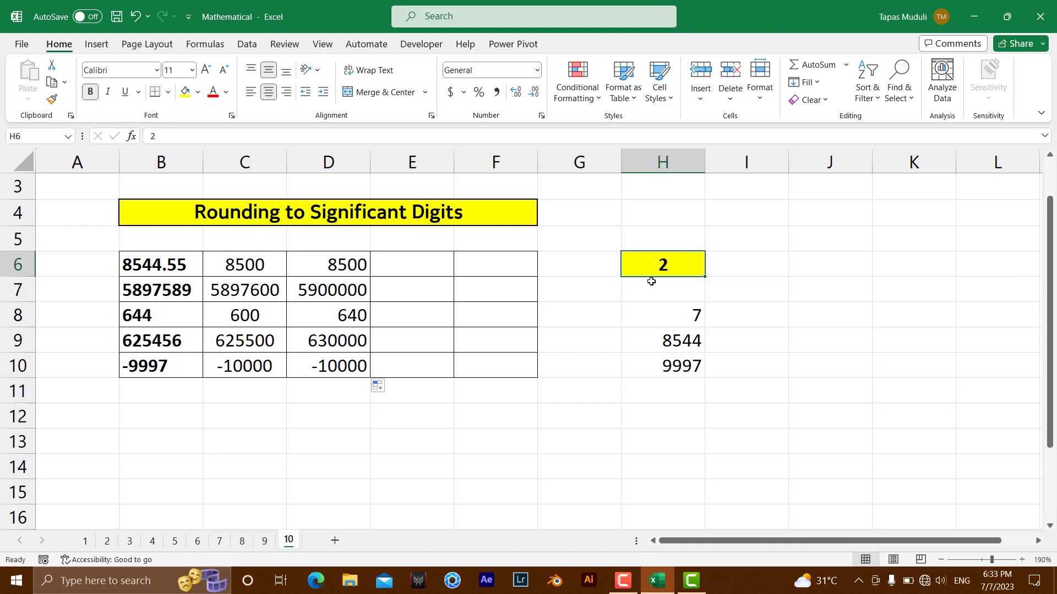
text(1)
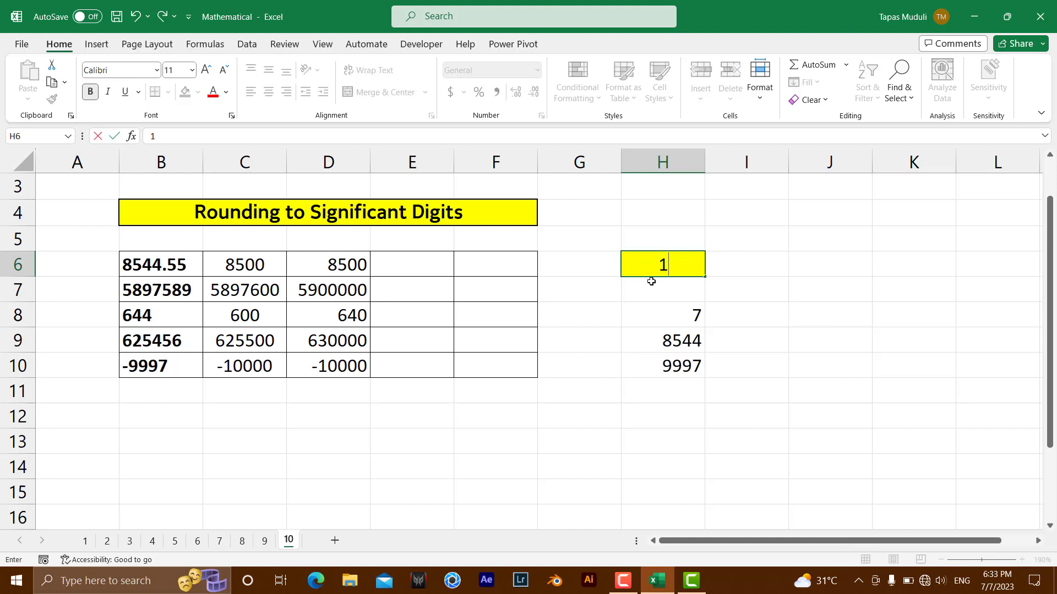
key(Return)
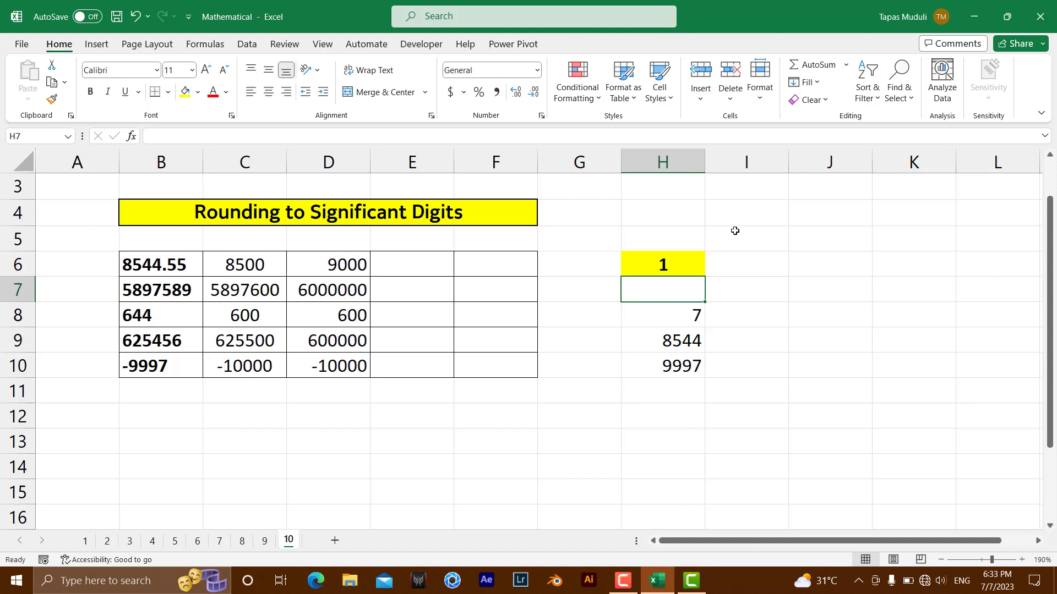
Step: Set H6 to 3 so column D reads 8540, 5900000, 644, 625000
click(684, 264)
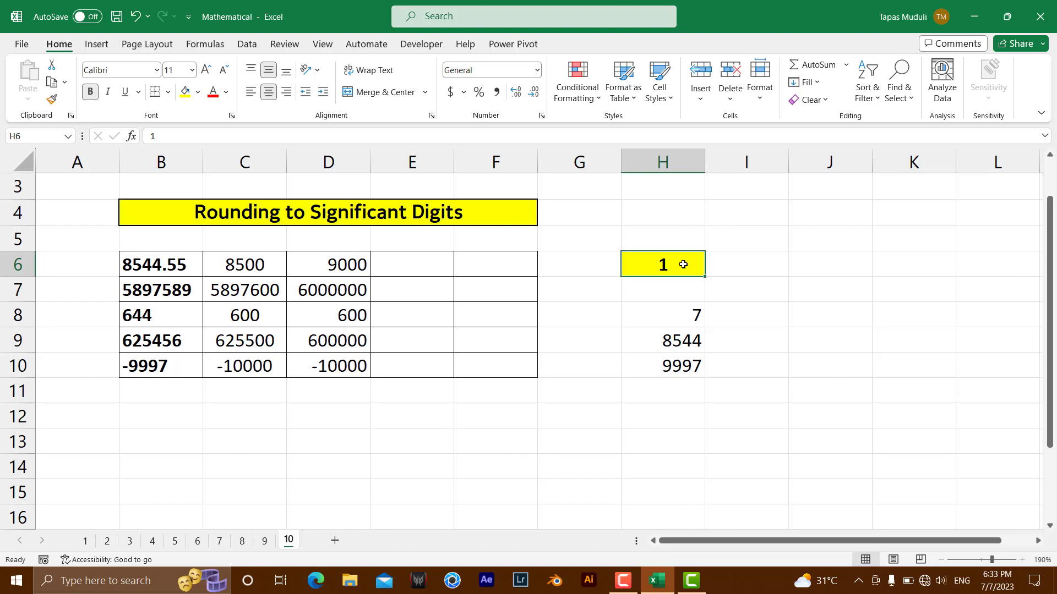
text(3)
key(Return)
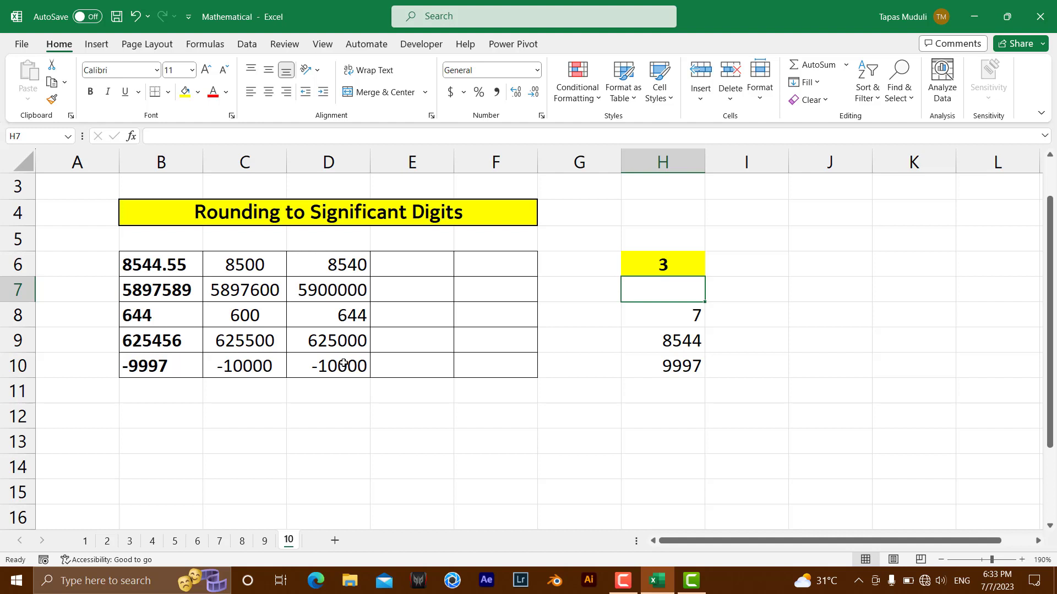
click(682, 269)
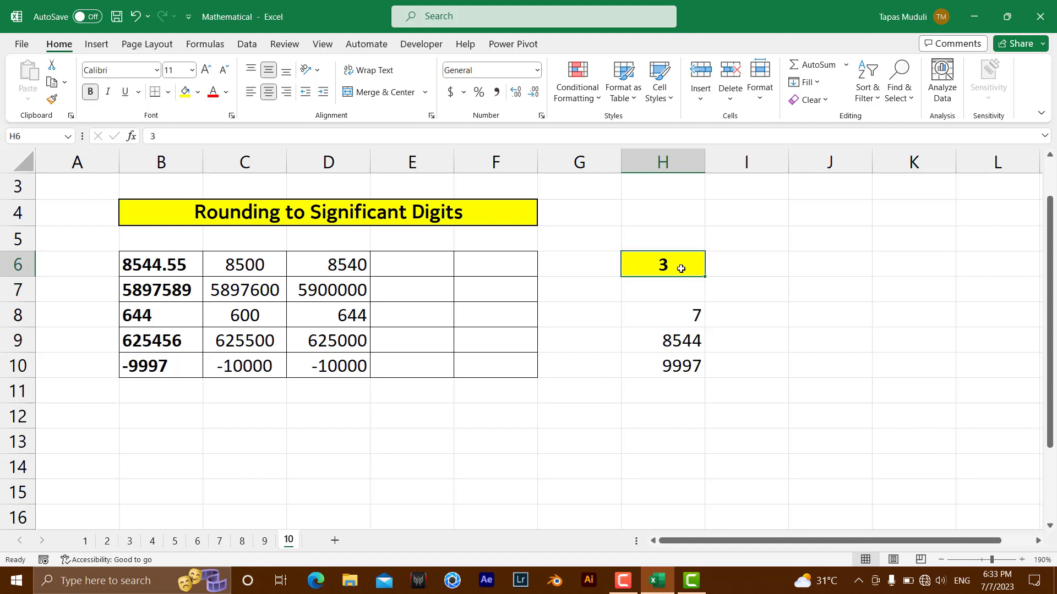